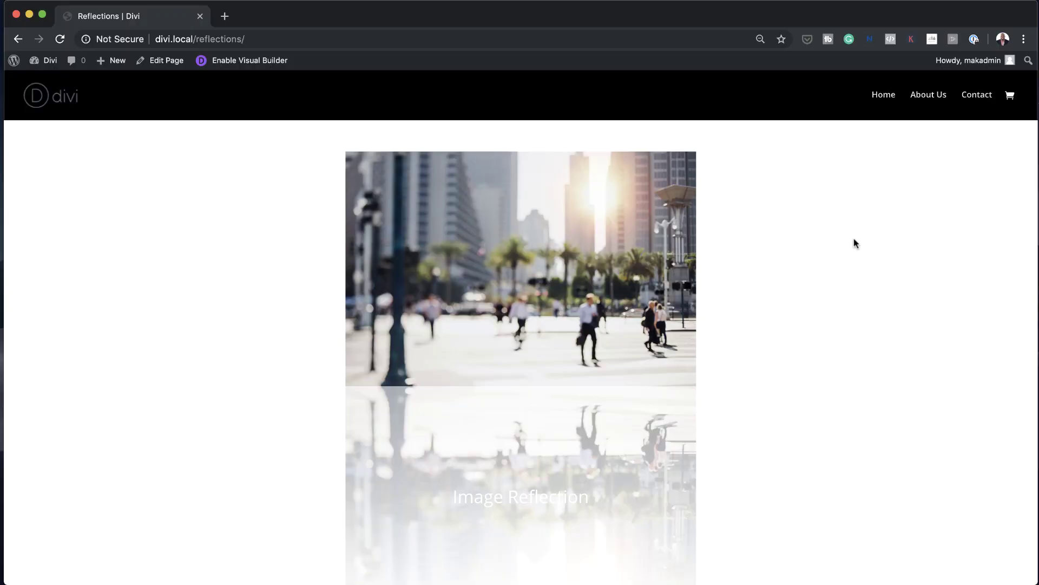
Step: Look over the finished image reflection examples on the Reflections page
scroll(854, 243, down, 5)
scroll(854, 242, down, 8)
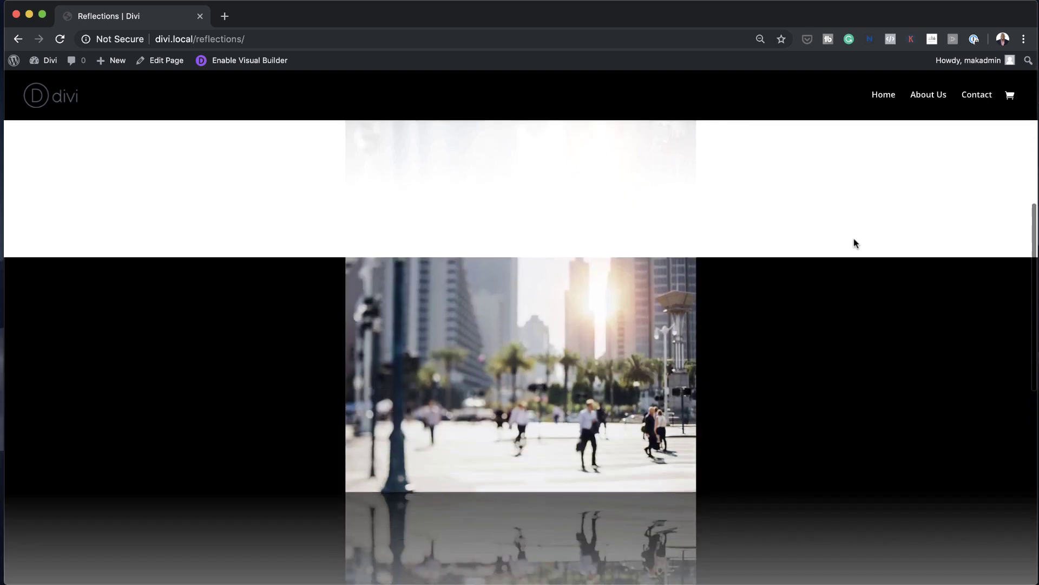
scroll(855, 243, down, 5)
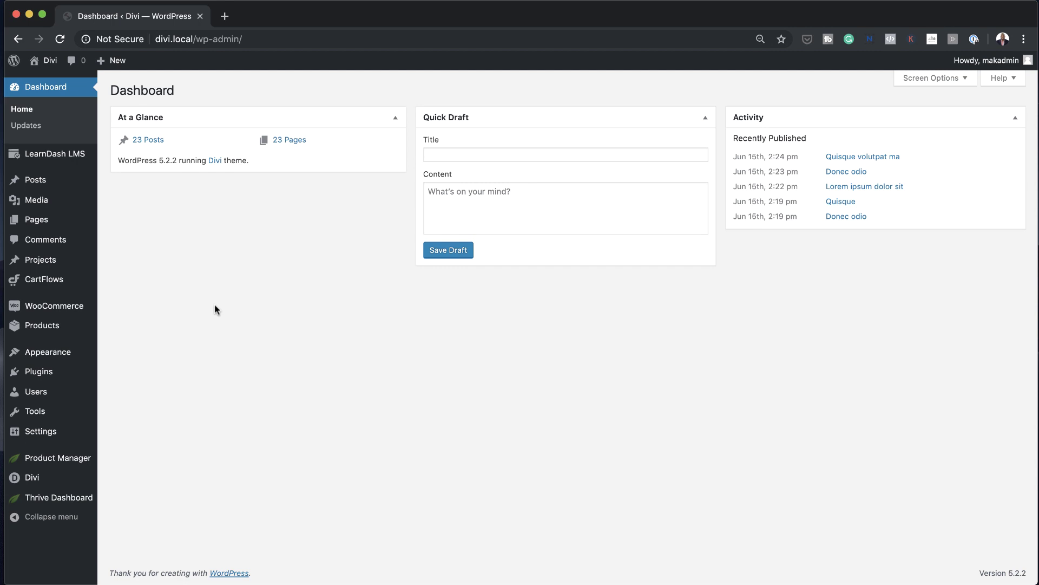
Step: Create a new page titled "Reflections" and start building it from scratch with the Divi Builder
mouse_move(71, 226)
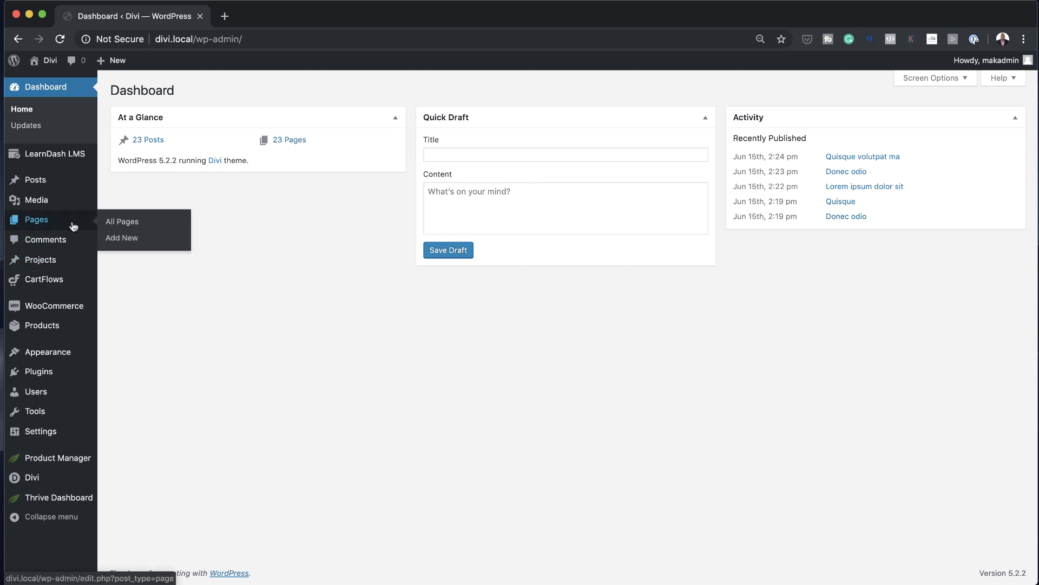
click(131, 243)
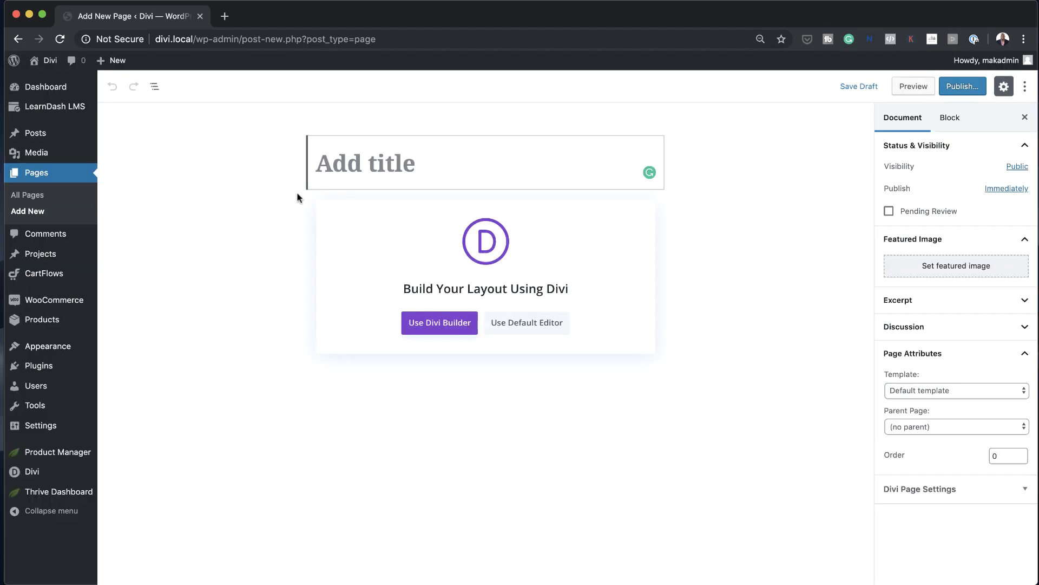
text(Reflection)
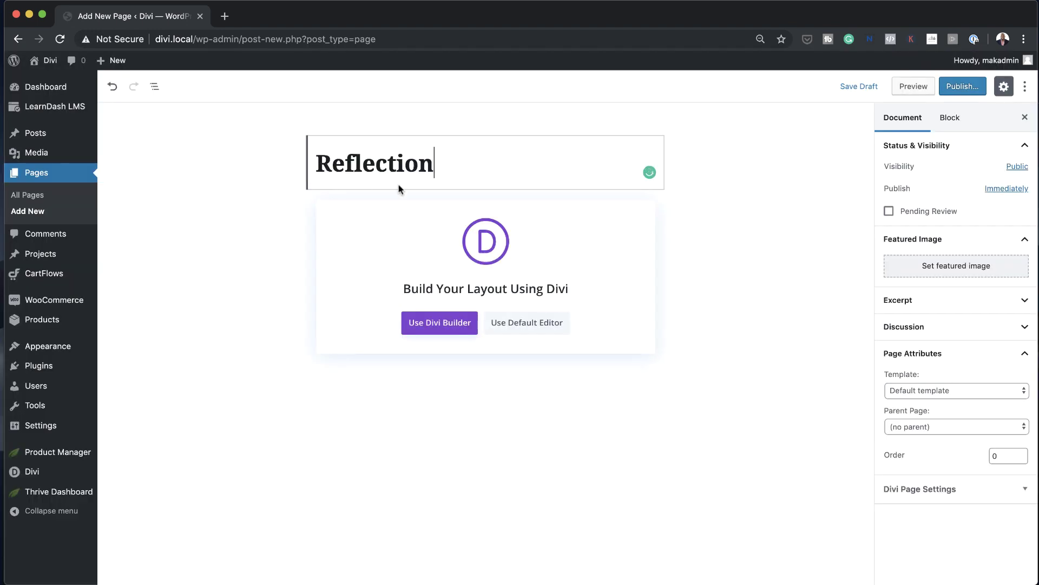
text(s)
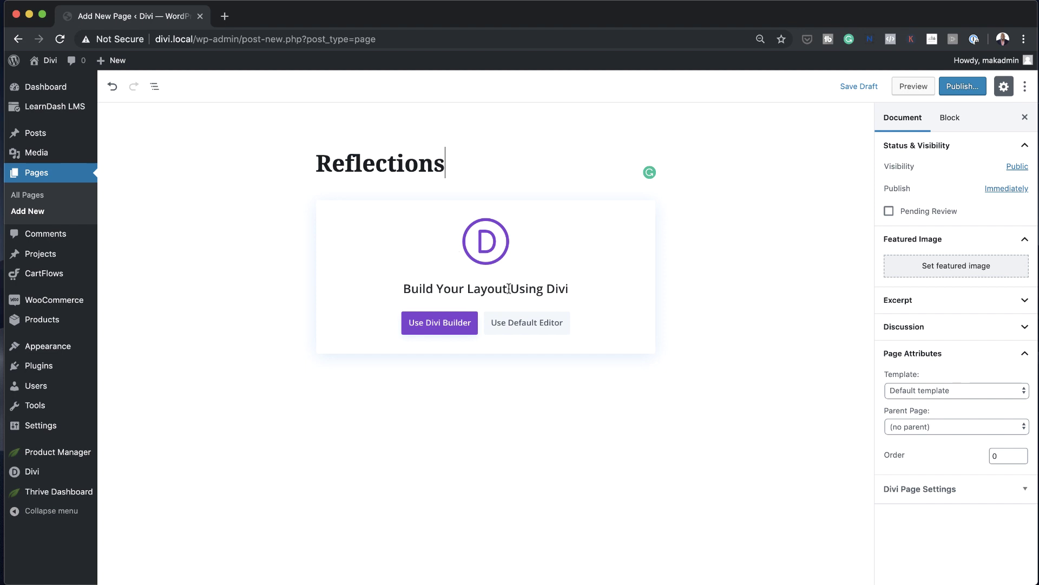
click(456, 326)
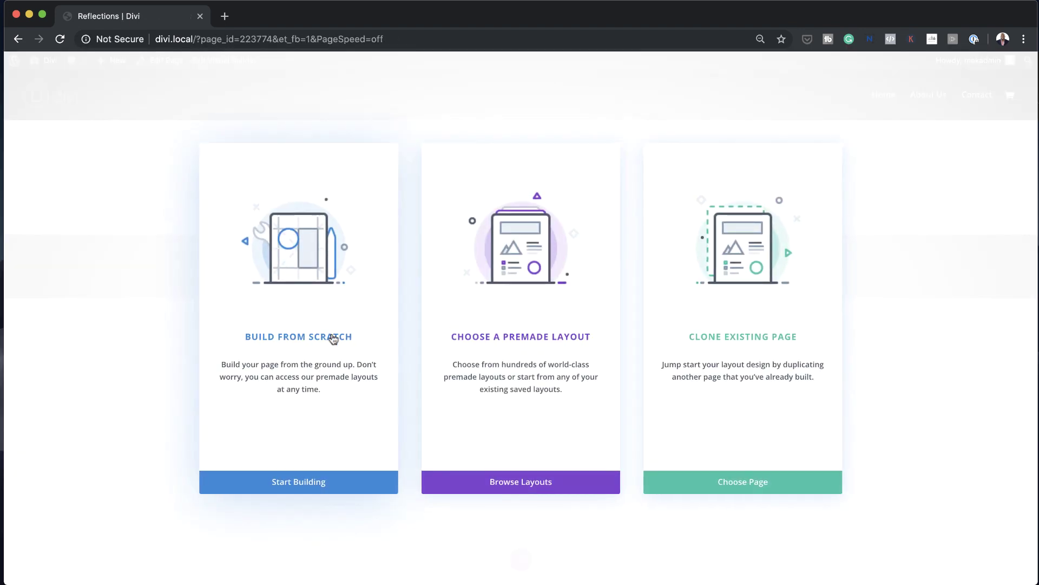
click(334, 339)
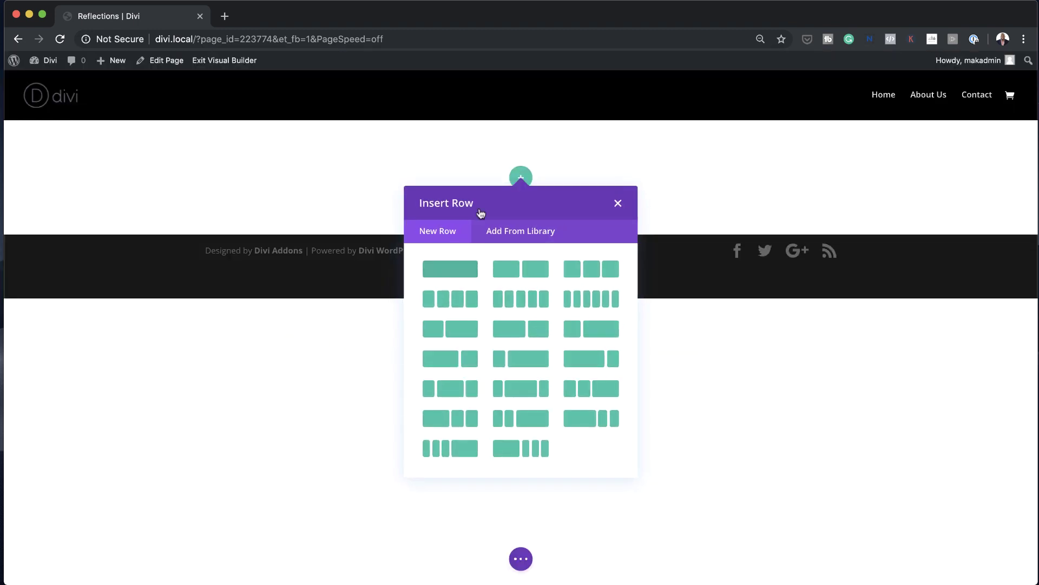
Step: Insert a single-column row with an Image module using the sunny city street photo from the media library
click(456, 269)
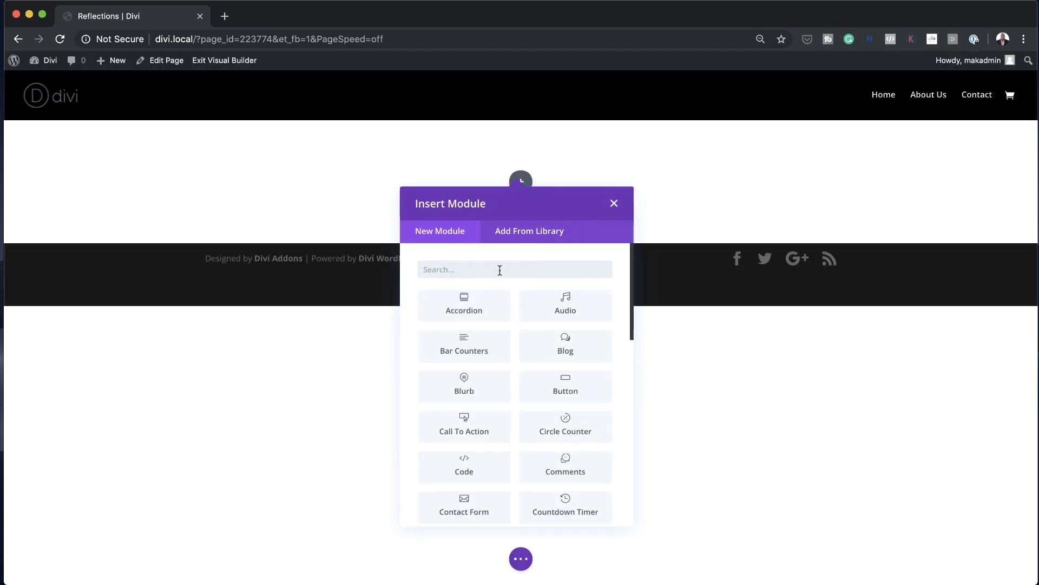
text(image)
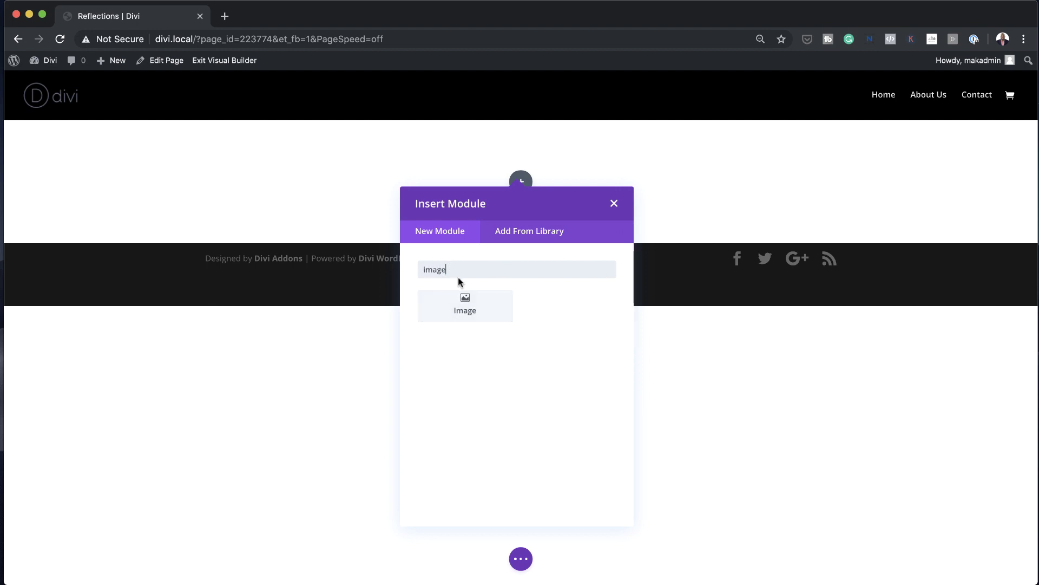
click(470, 303)
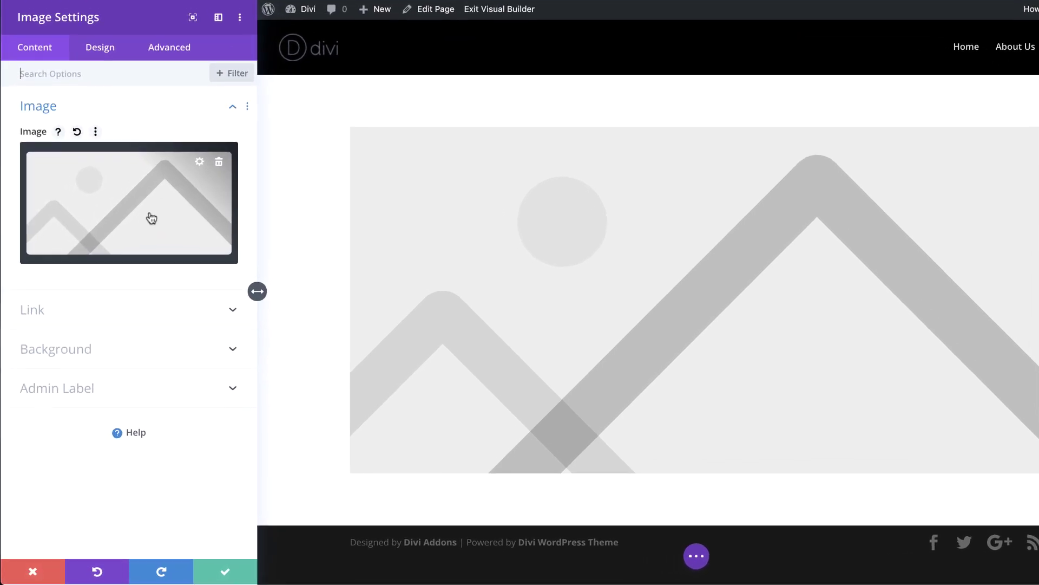
click(140, 246)
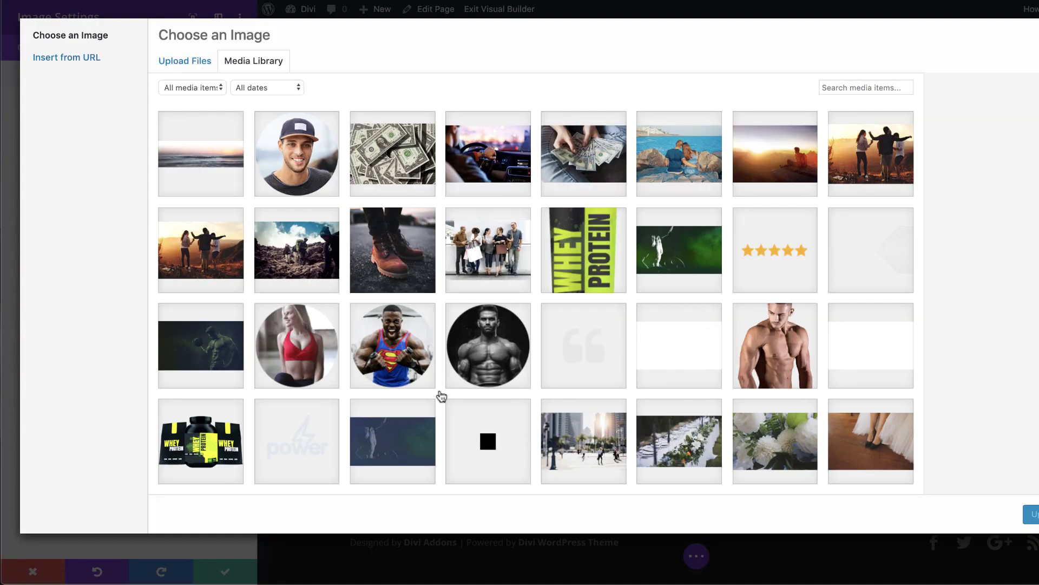
scroll(573, 473, down, 5)
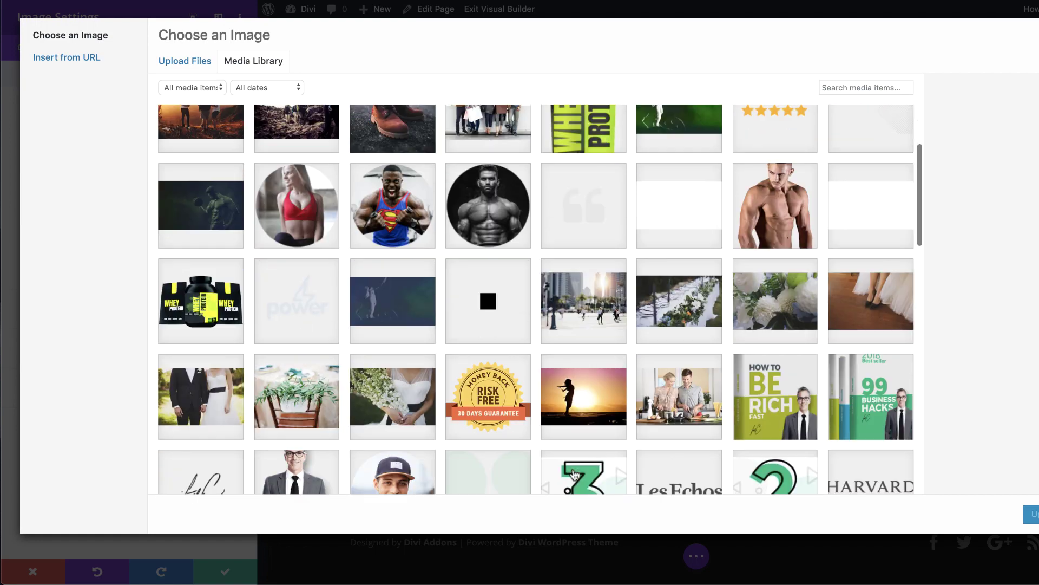
click(587, 301)
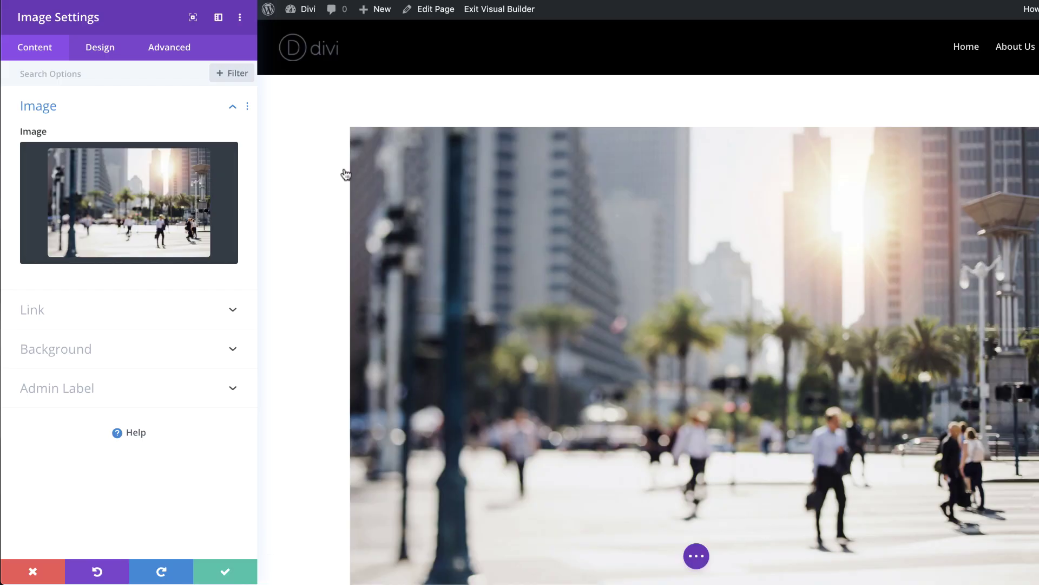
Step: Center the image and set its maximum width to 600px
click(100, 51)
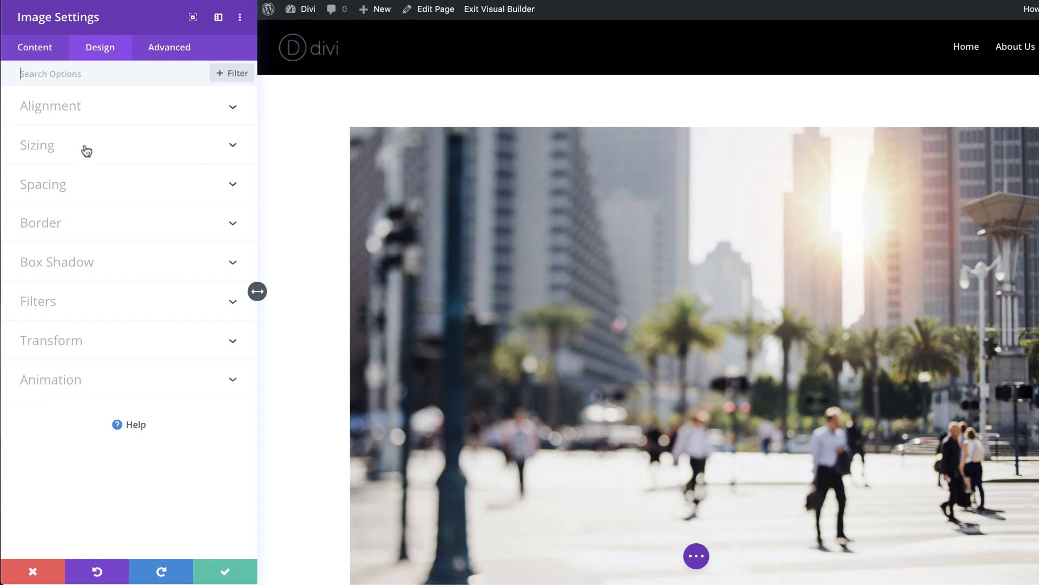
click(95, 110)
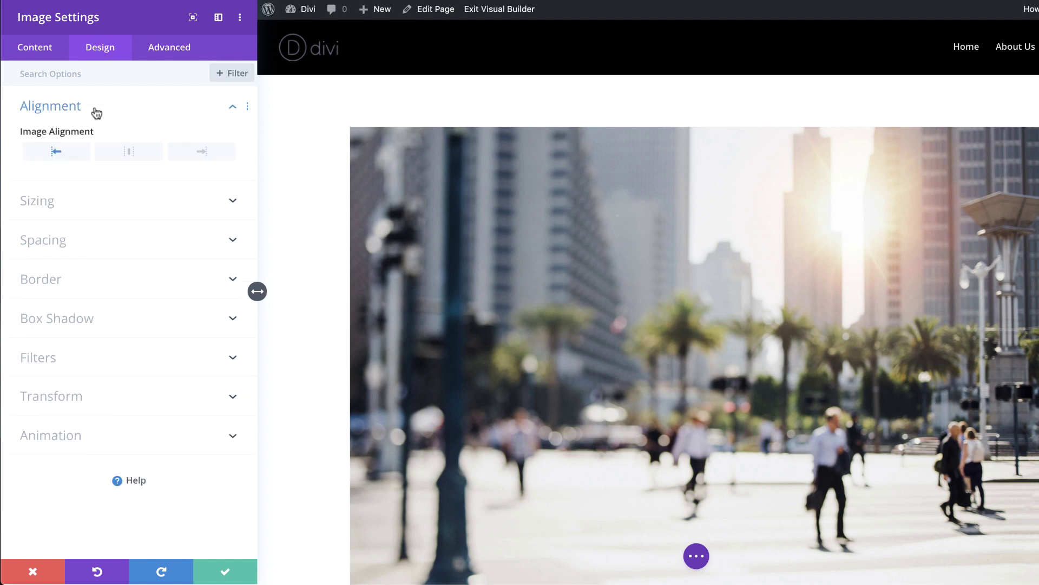
click(131, 156)
click(112, 204)
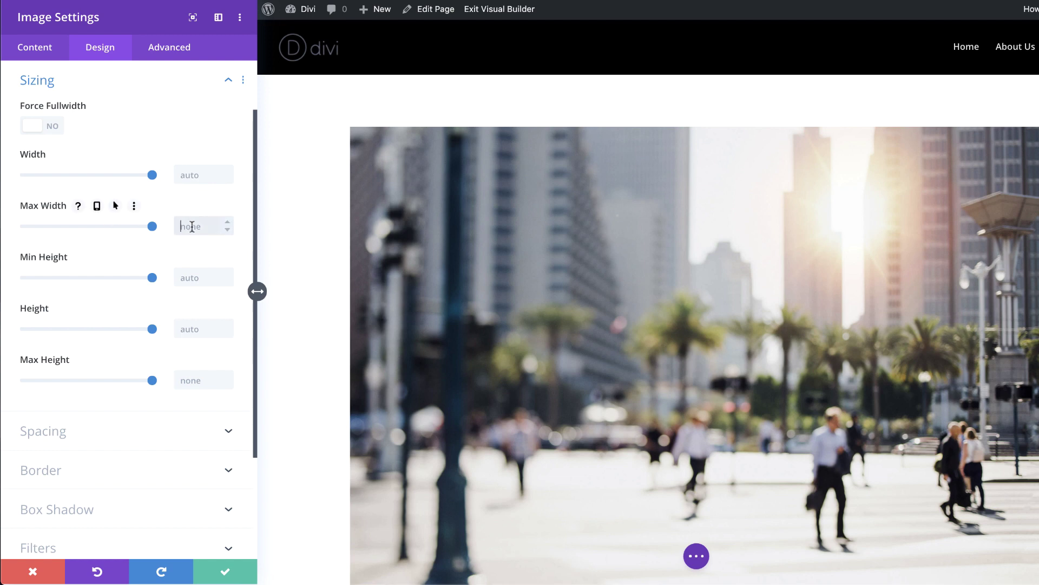
text(600px)
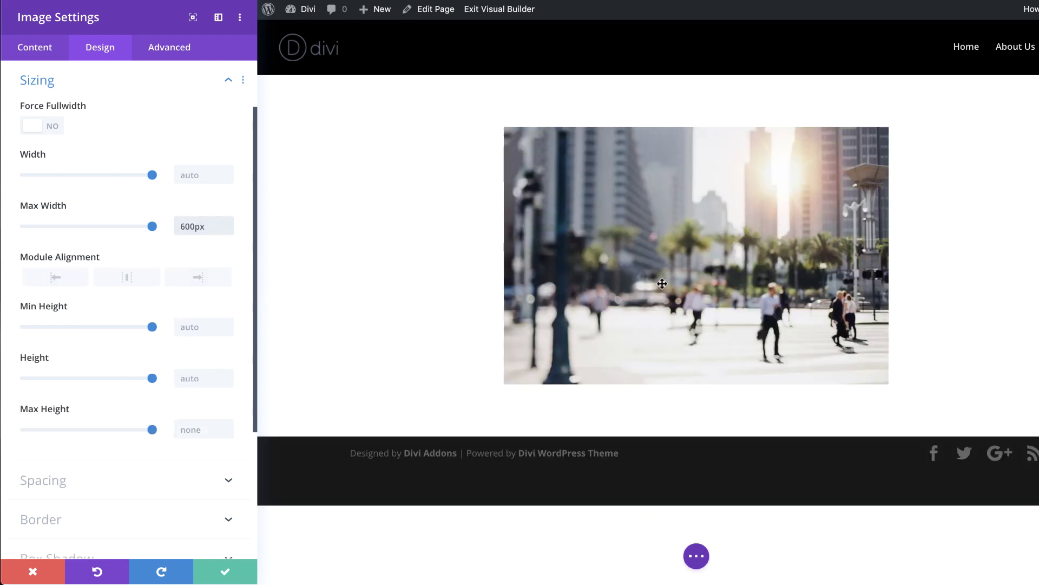
Step: Set the image's bottom margin to 0px and save the module settings
click(78, 482)
click(99, 199)
text(0px)
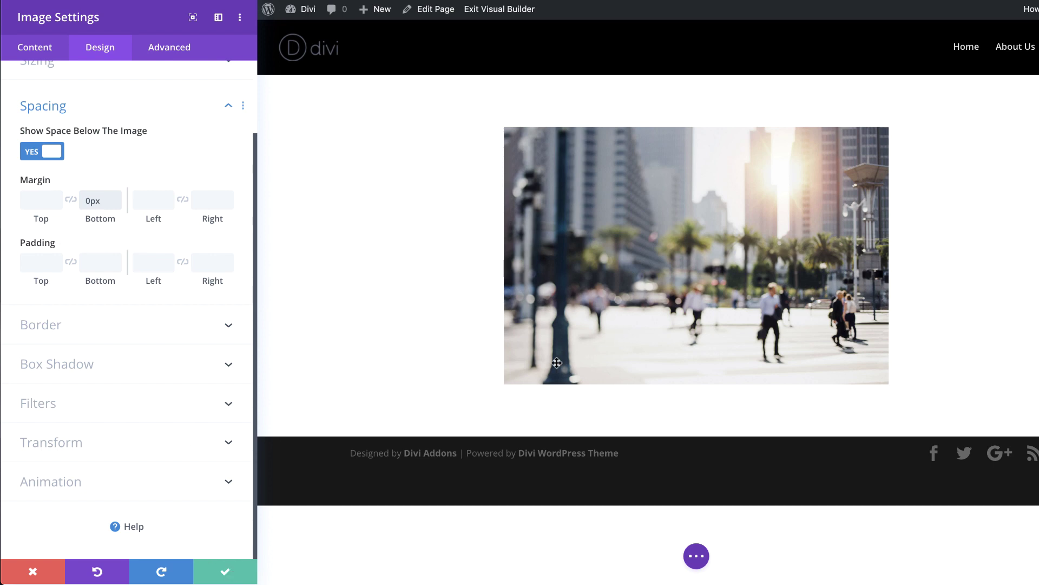
click(225, 574)
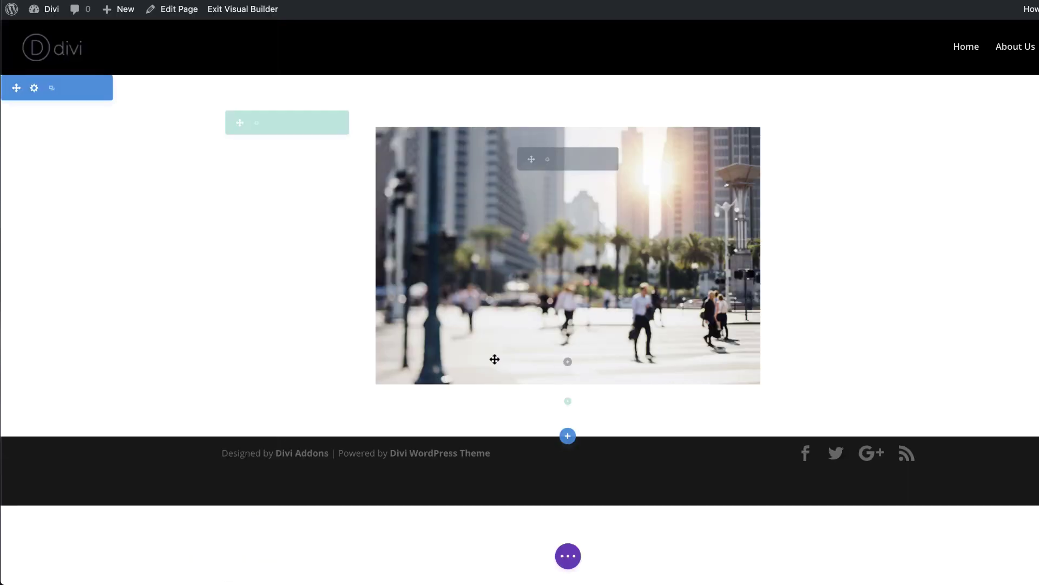
Step: Duplicate the image module and set the lower copy's opacity filter to 40%
click(563, 159)
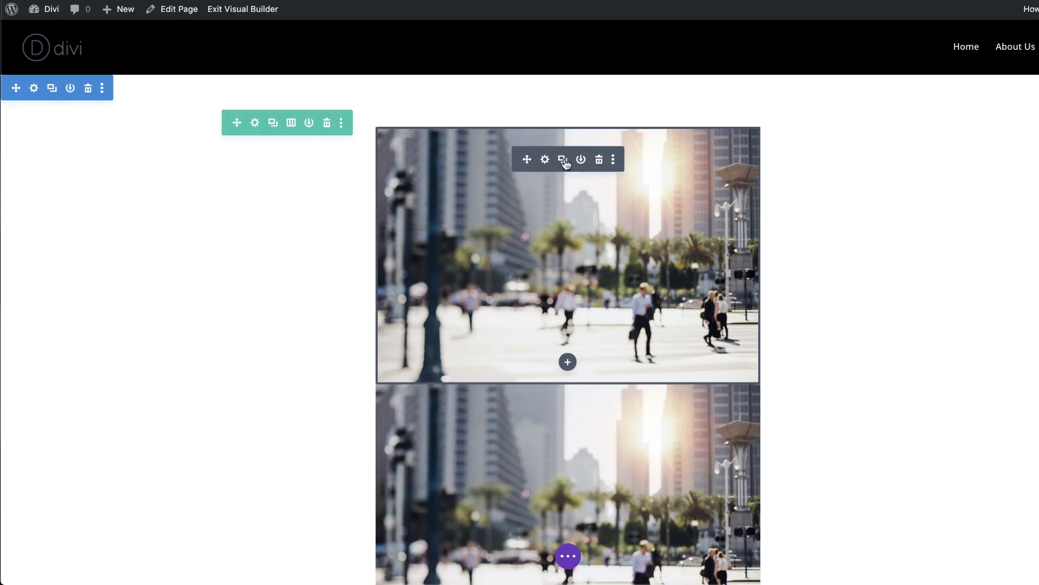
scroll(692, 524, down, 3)
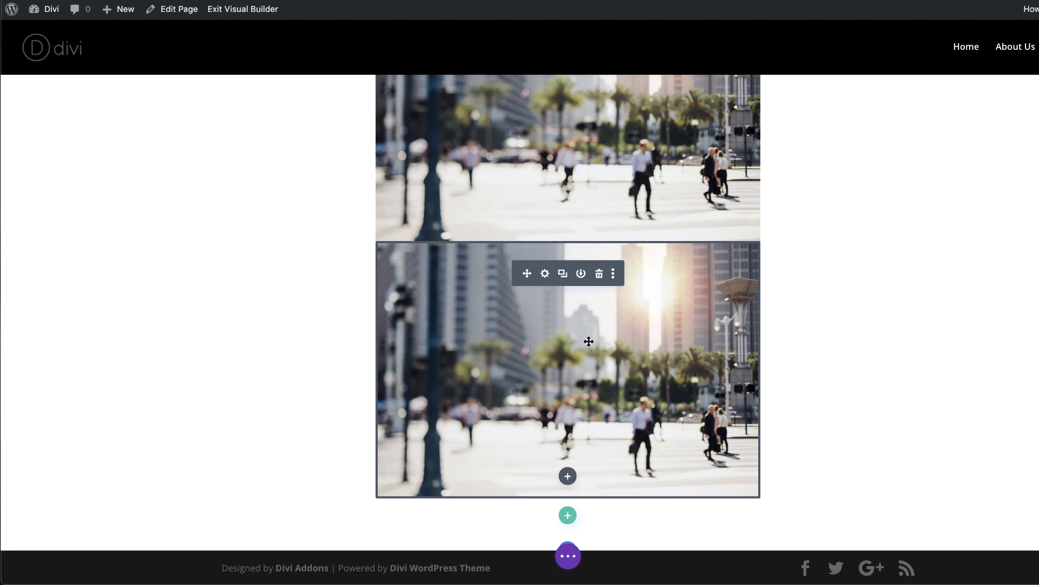
click(544, 273)
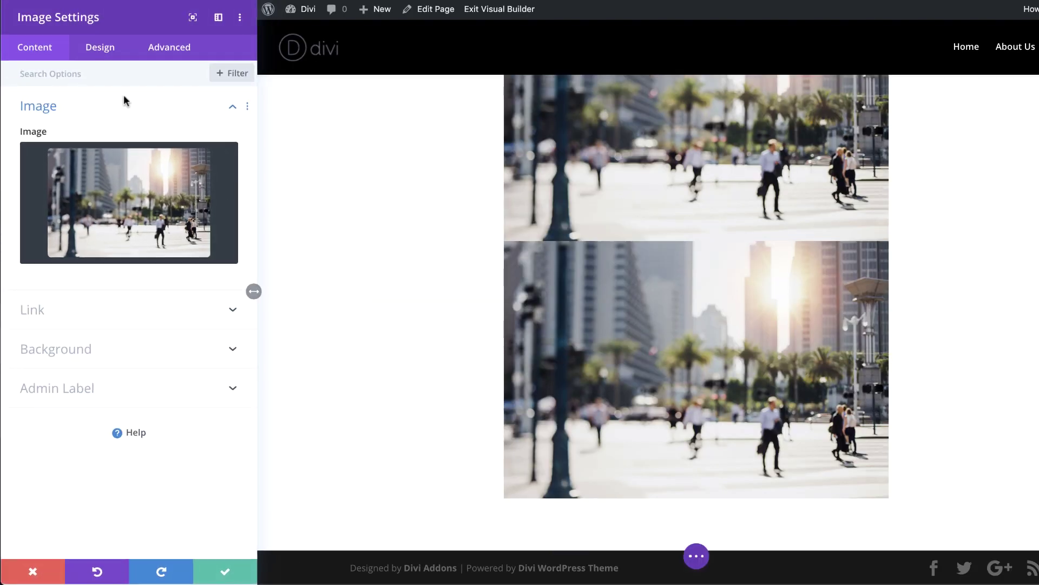
click(112, 48)
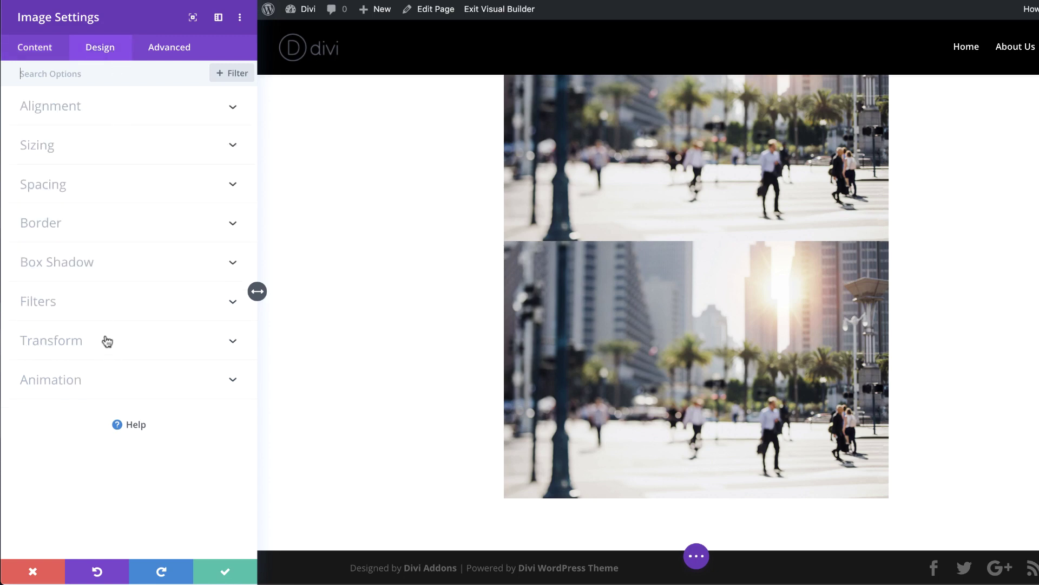
click(100, 304)
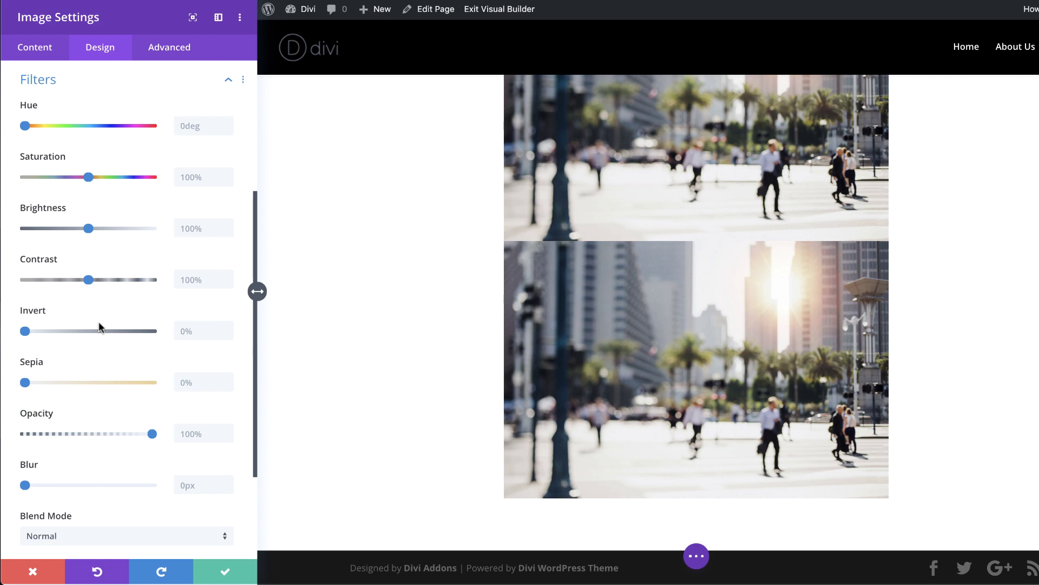
drag(152, 433, 76, 444)
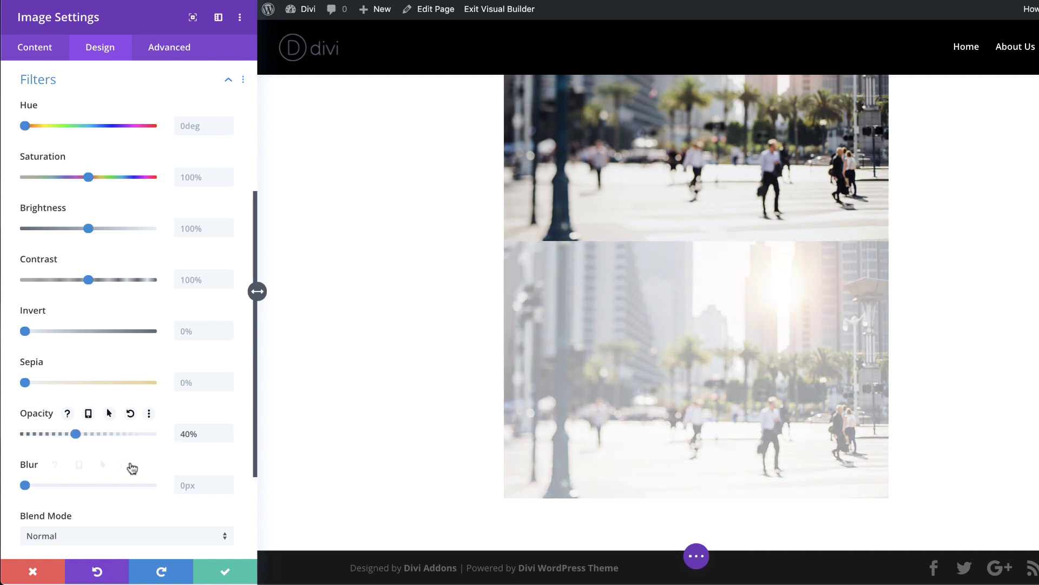
Step: Turn the lower image upside down by setting its linked transform scale to -100% on both axes
scroll(131, 467, down, 3)
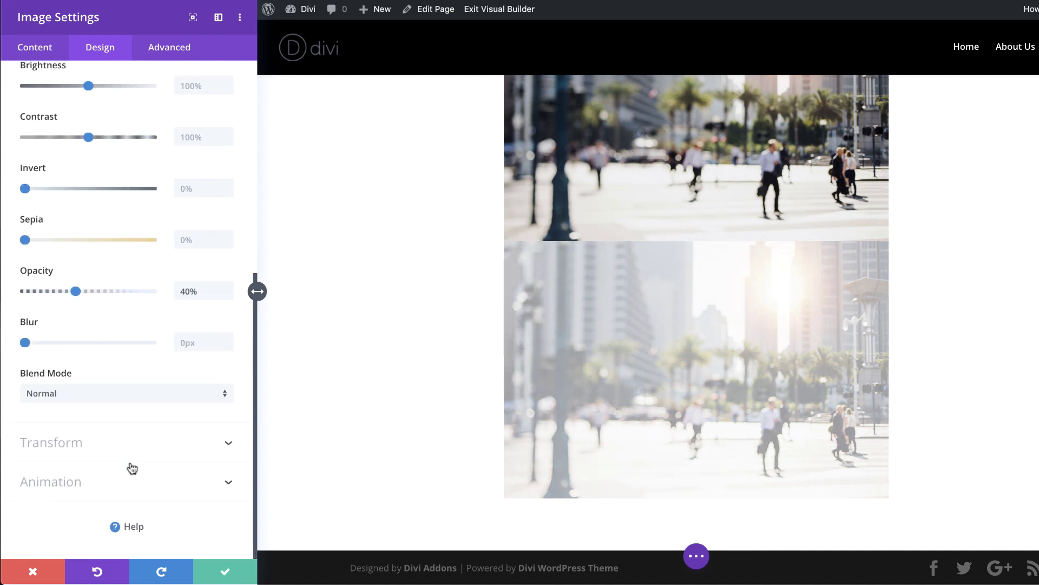
click(112, 448)
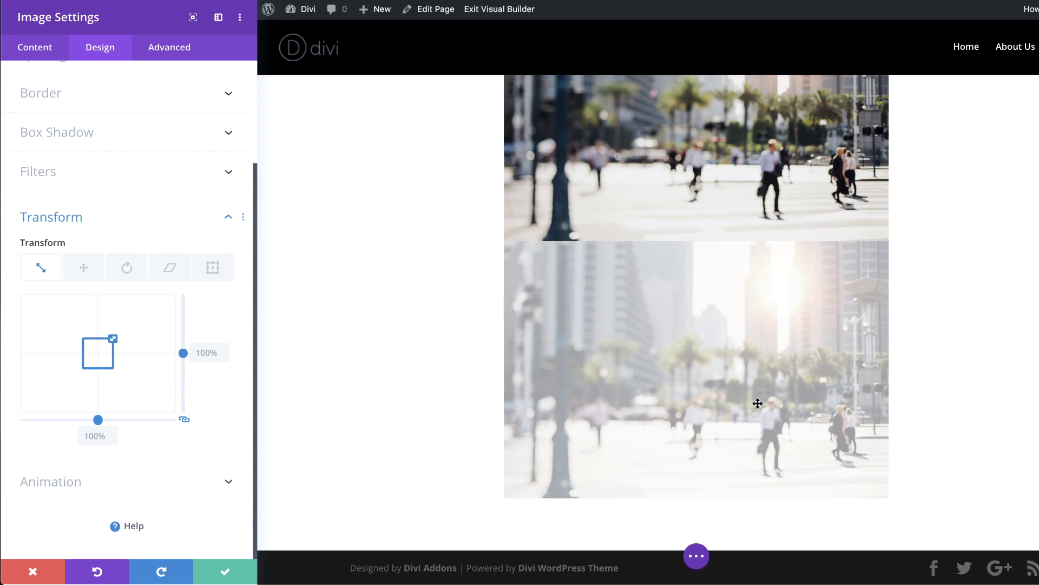
click(203, 352)
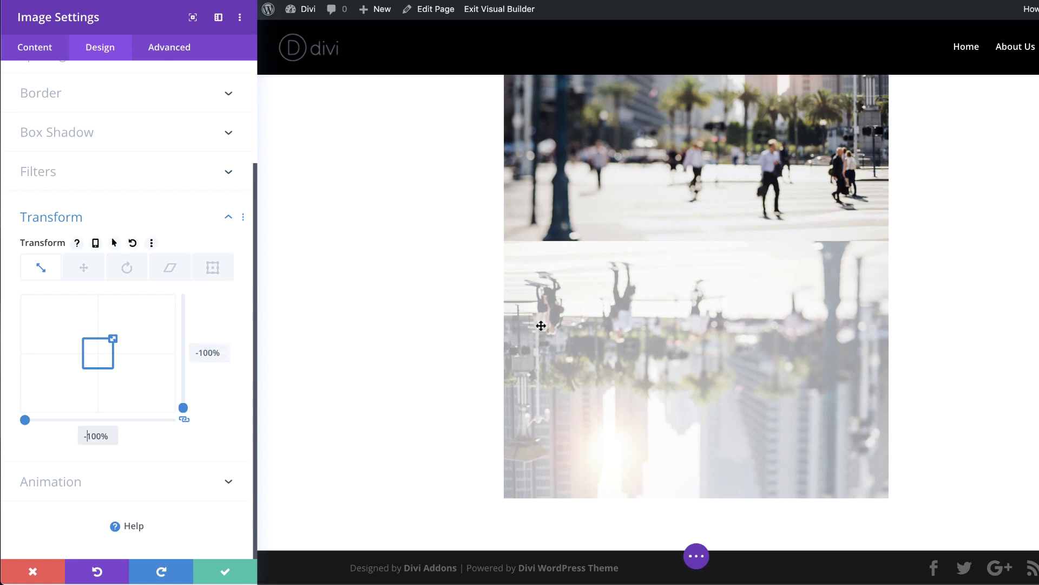
scroll(541, 325, up, 3)
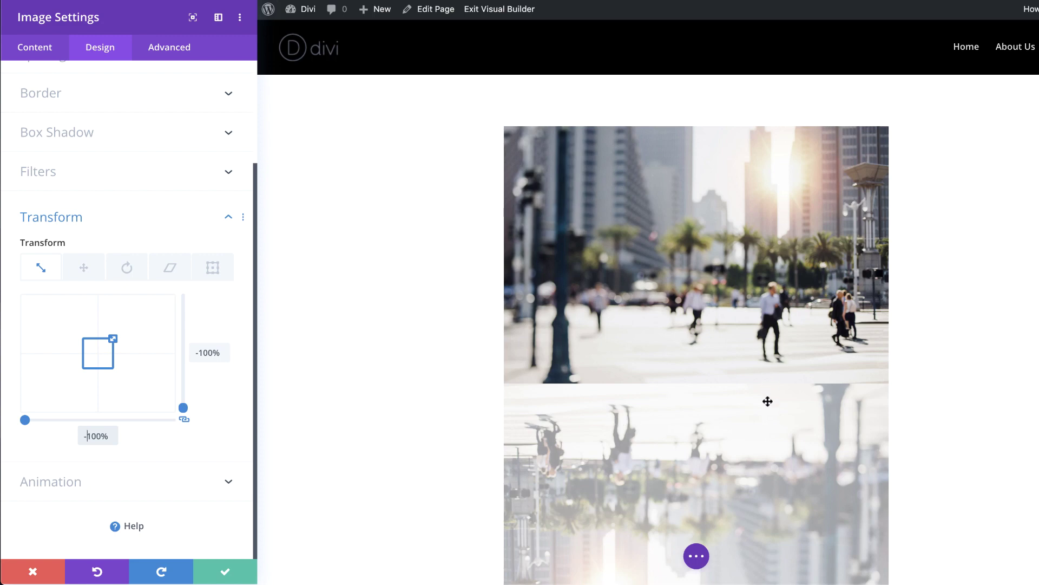
Step: Unlink the lower image's scale axes, reset the horizontal scale to the default 100%, and save the settings
click(184, 421)
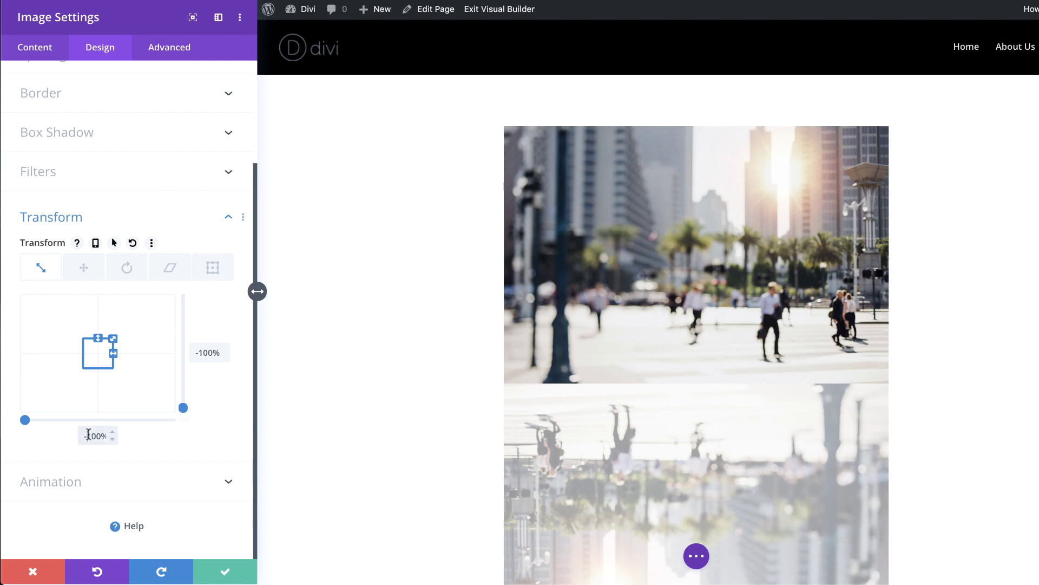
drag(88, 436, 70, 440)
key(BackSpace)
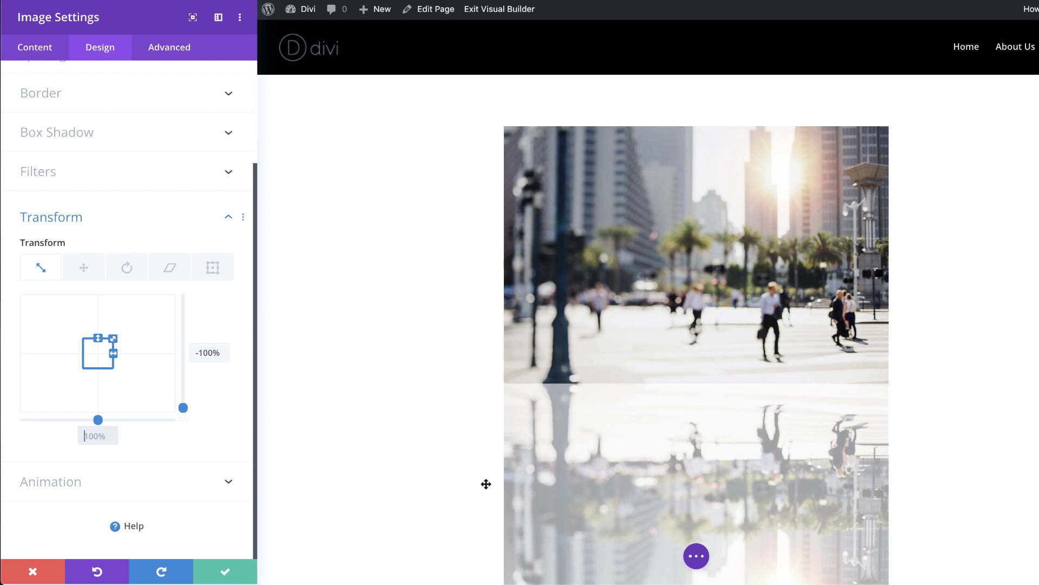
click(225, 576)
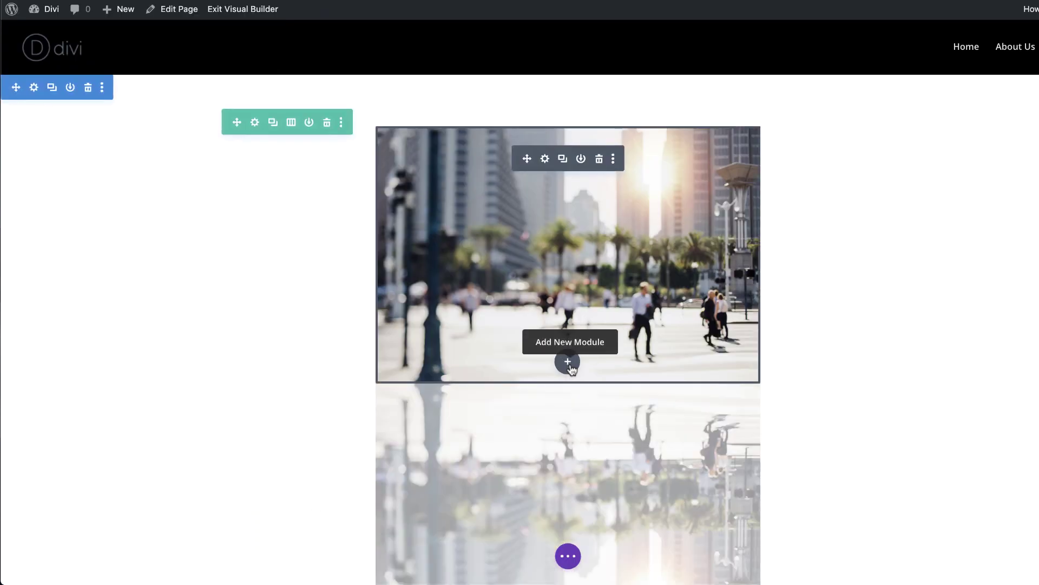
Step: Insert a Text module between the upright image and its reflection, and delete all of its placeholder body text
click(568, 362)
click(573, 128)
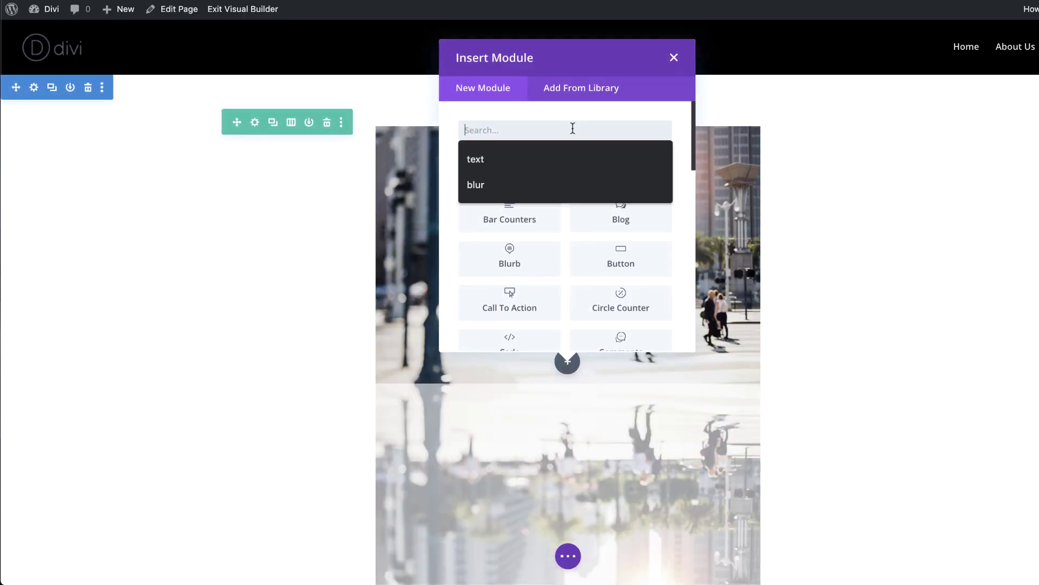
text(text)
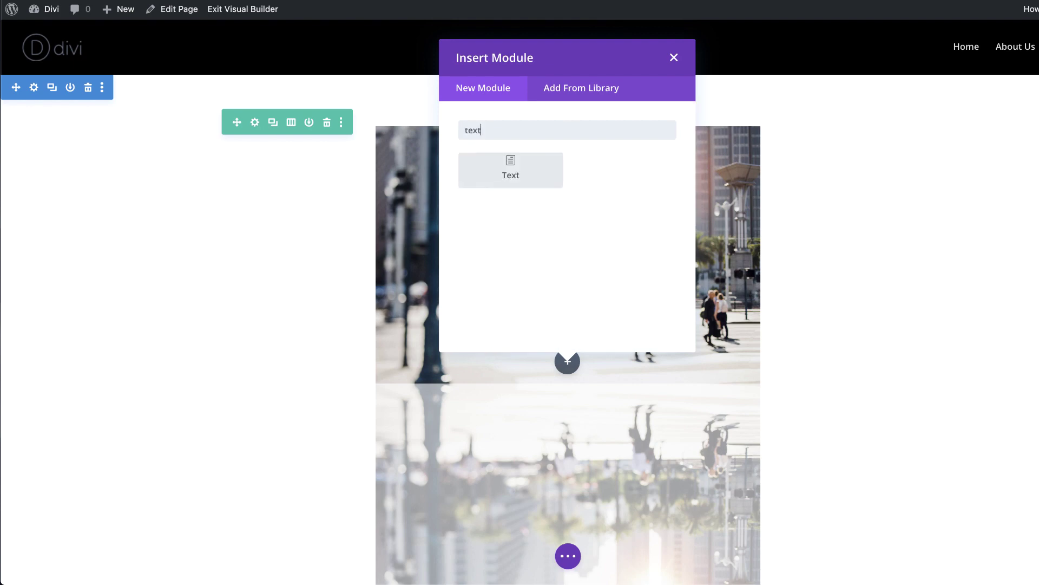
click(553, 180)
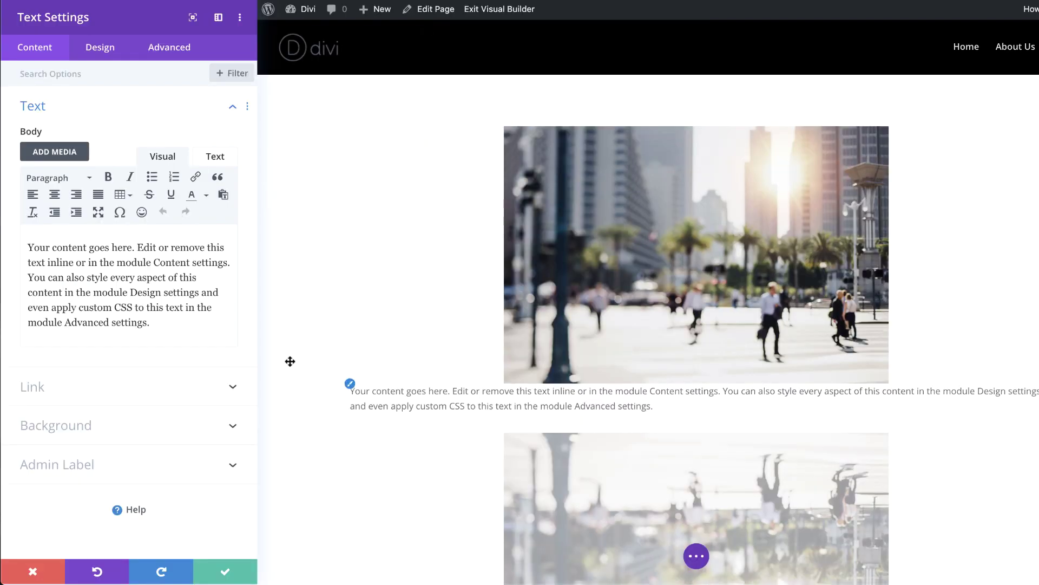
drag(177, 323, 17, 240)
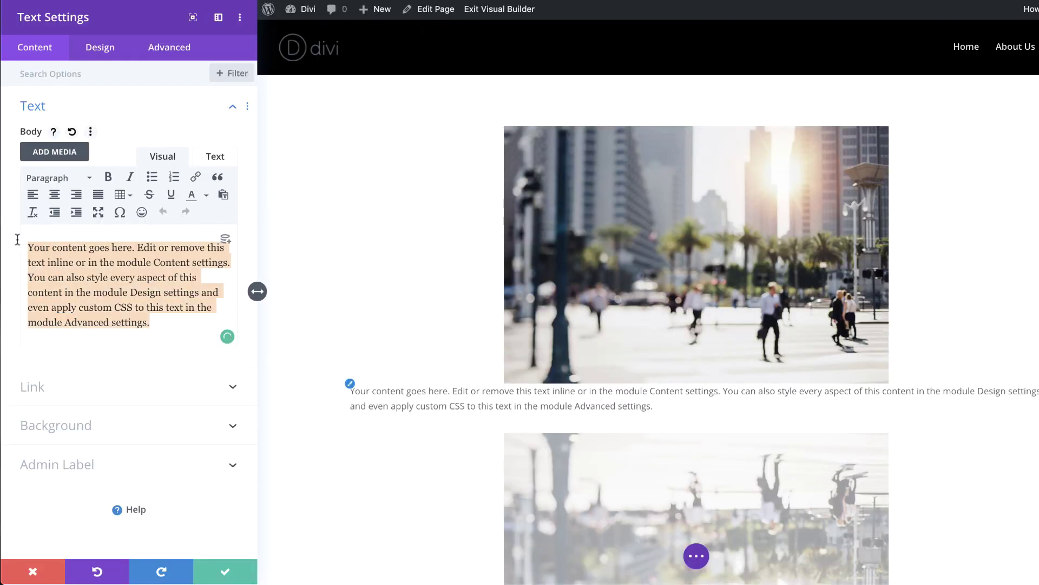
key(BackSpace)
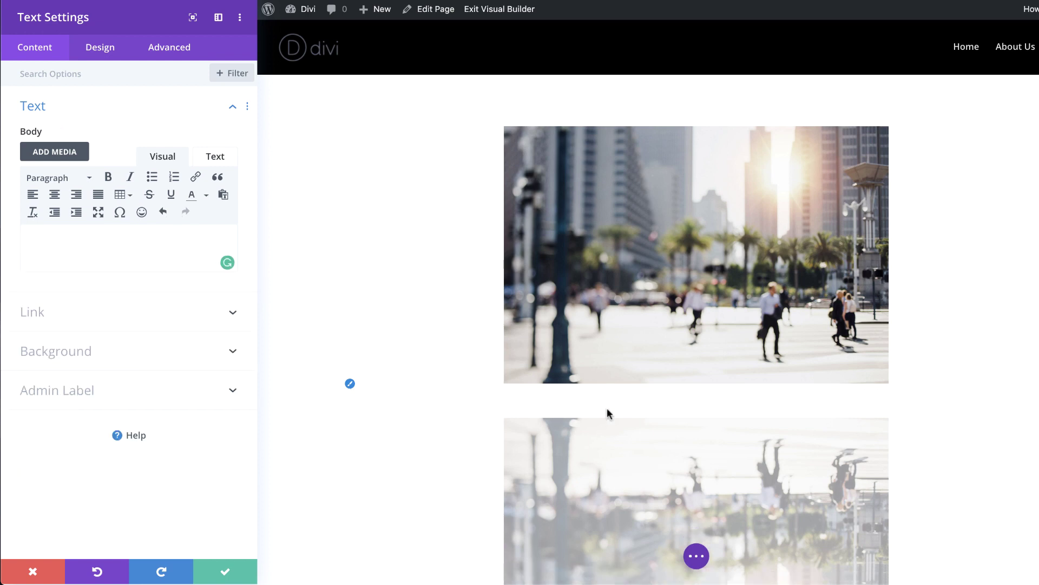
Step: Give the empty text module a background gradient from transparent, rgba(0,0,0,0), to white
click(84, 357)
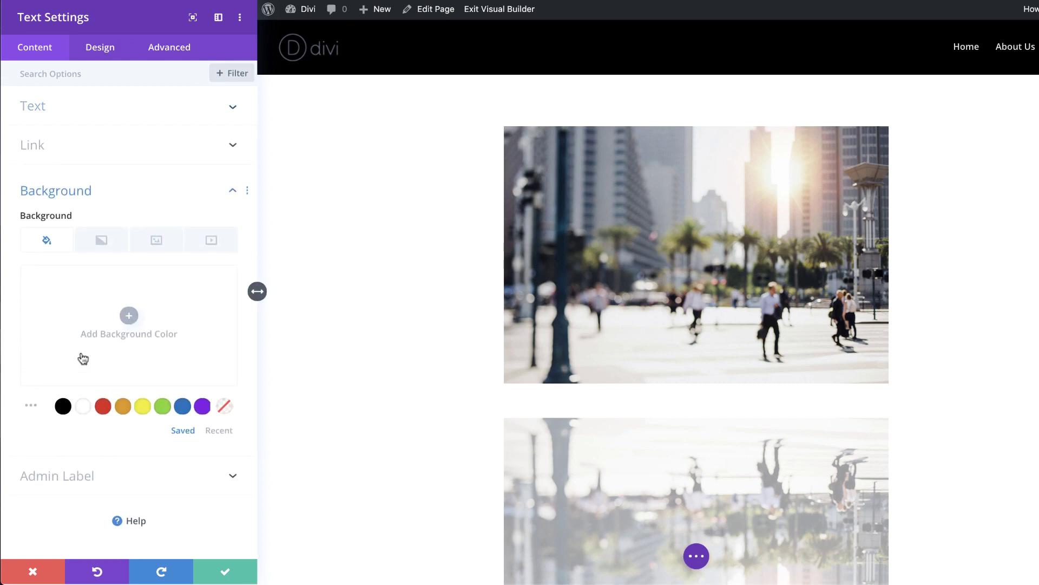
click(102, 240)
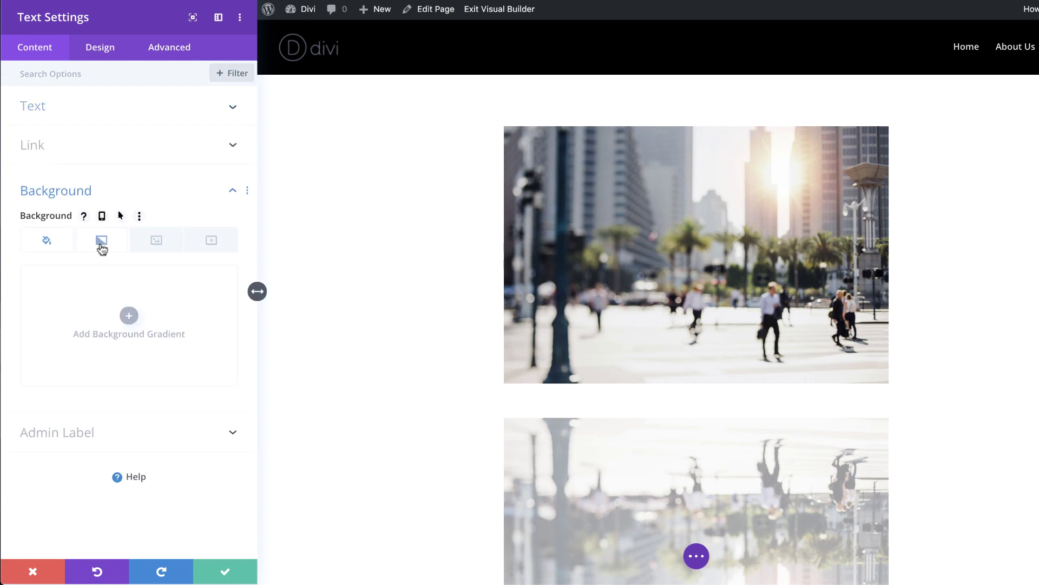
click(128, 315)
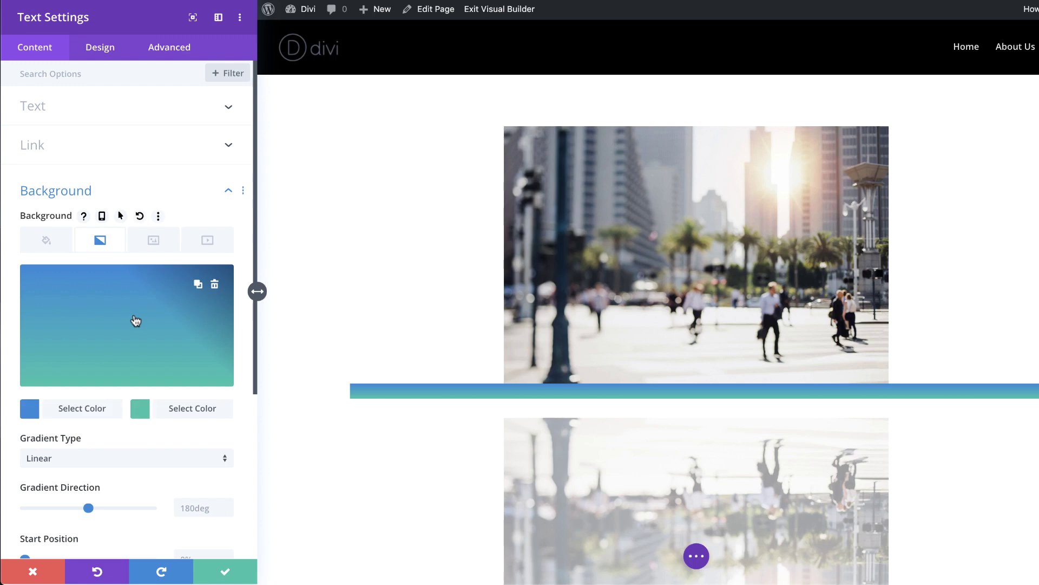
click(29, 411)
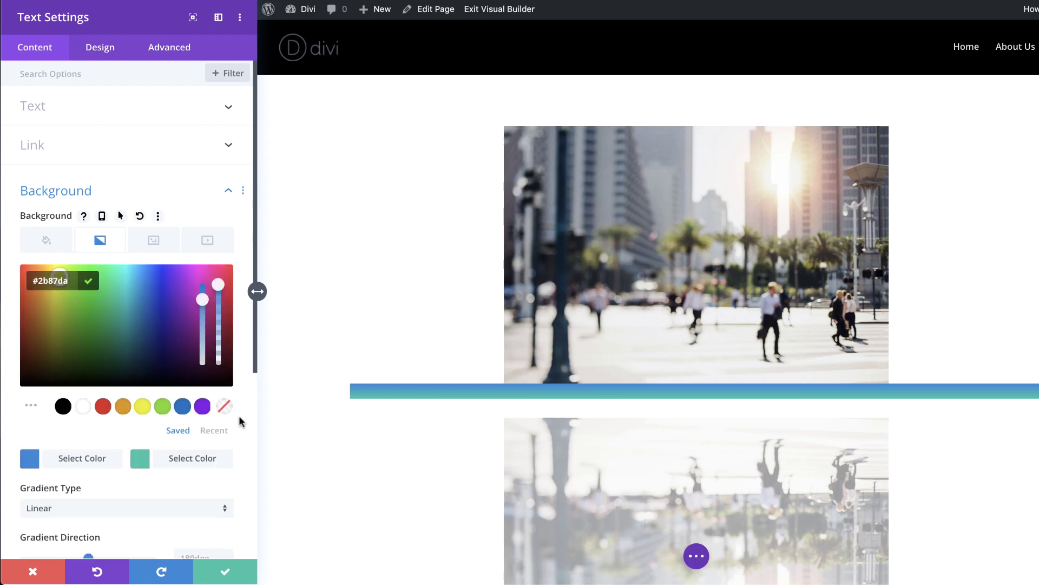
click(225, 407)
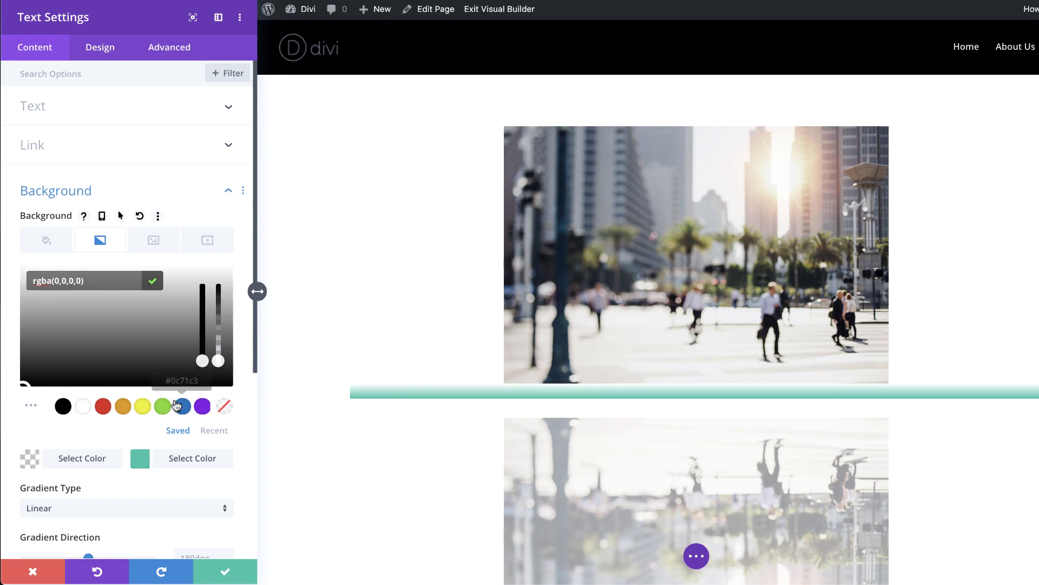
click(140, 460)
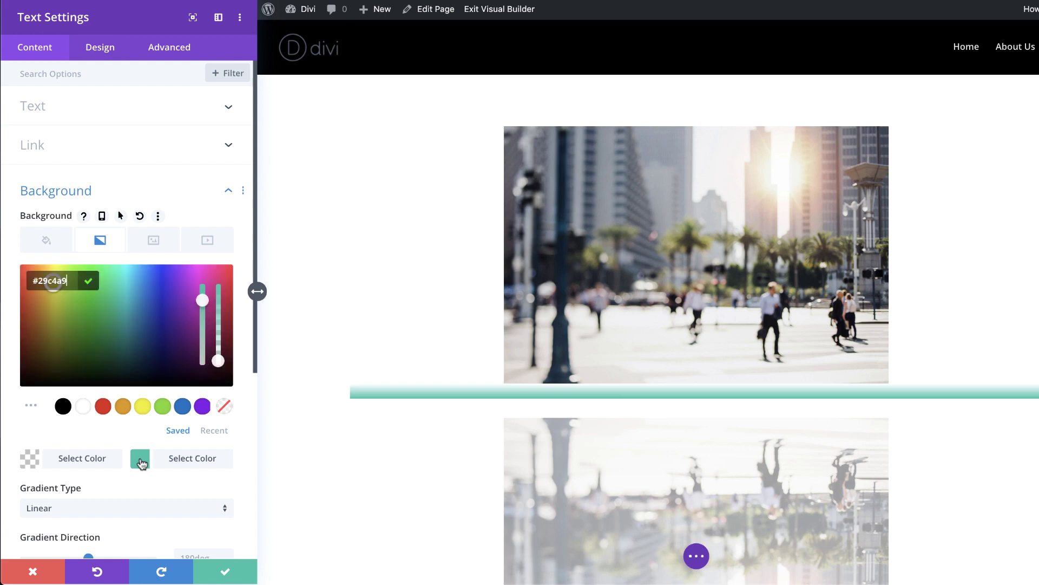
click(83, 406)
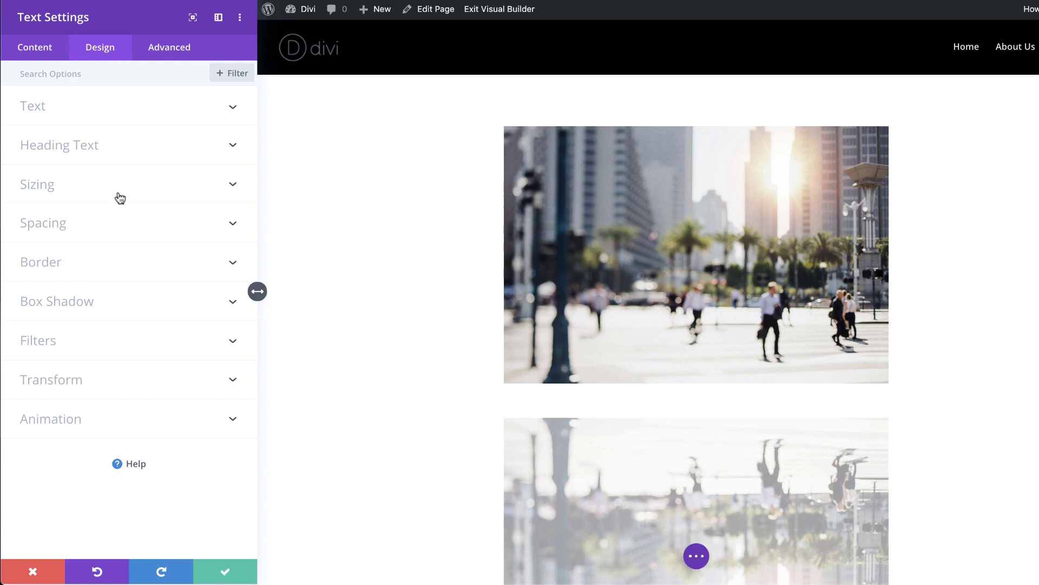
Step: Size the gradient text module to 100% width and 50% height
click(116, 191)
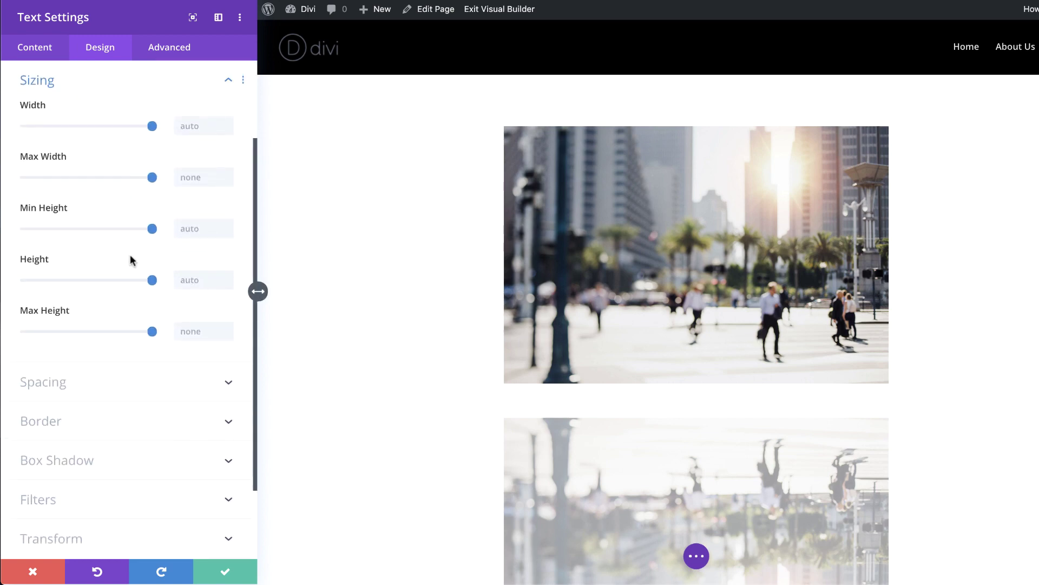
click(183, 125)
text(100%)
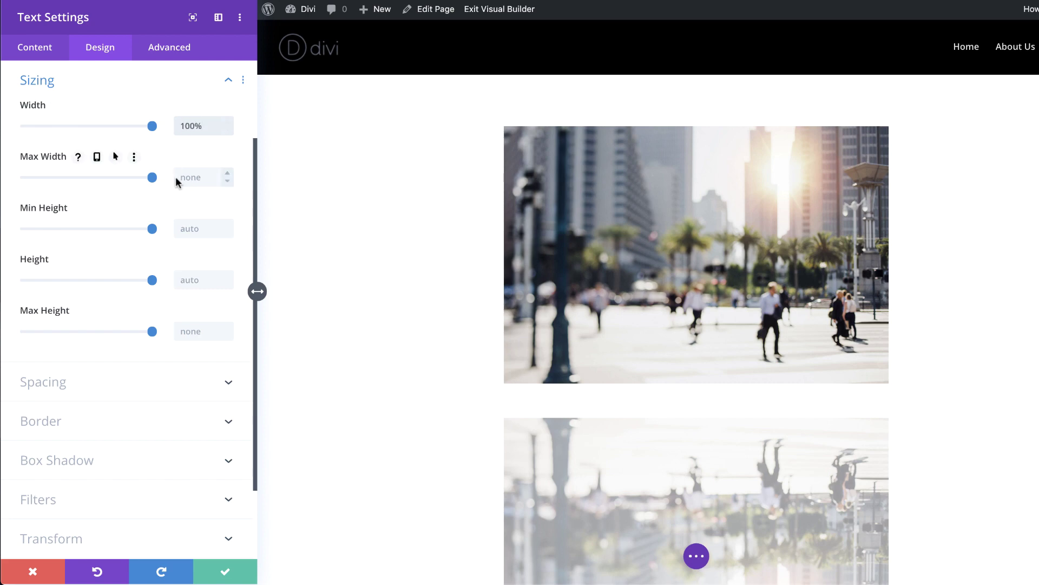
click(197, 279)
text(50%)
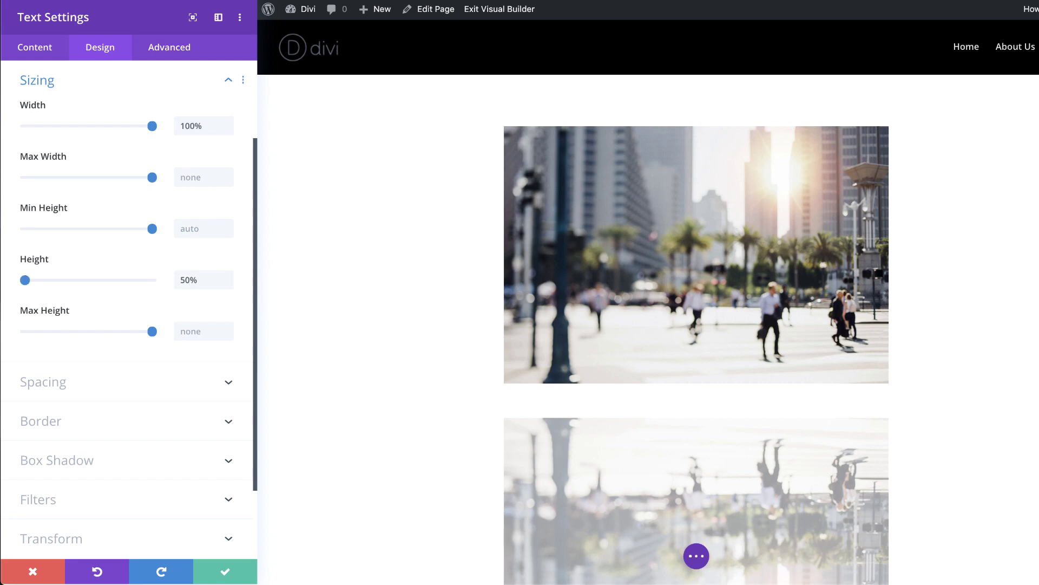
Step: Add "position: absolute !important; top: 50%;" to the text module's main element custom CSS and save the module settings
click(184, 53)
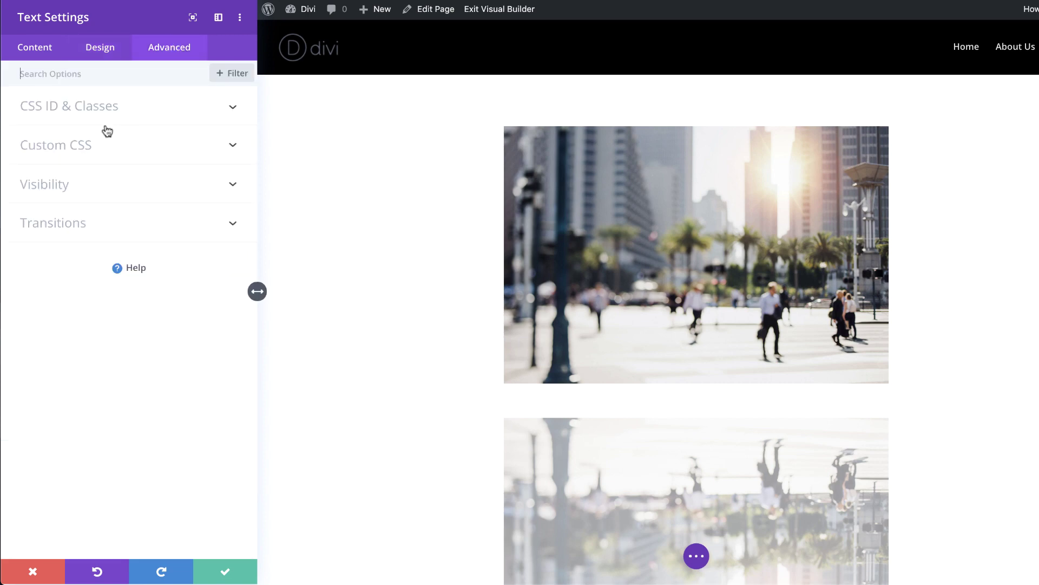
click(79, 152)
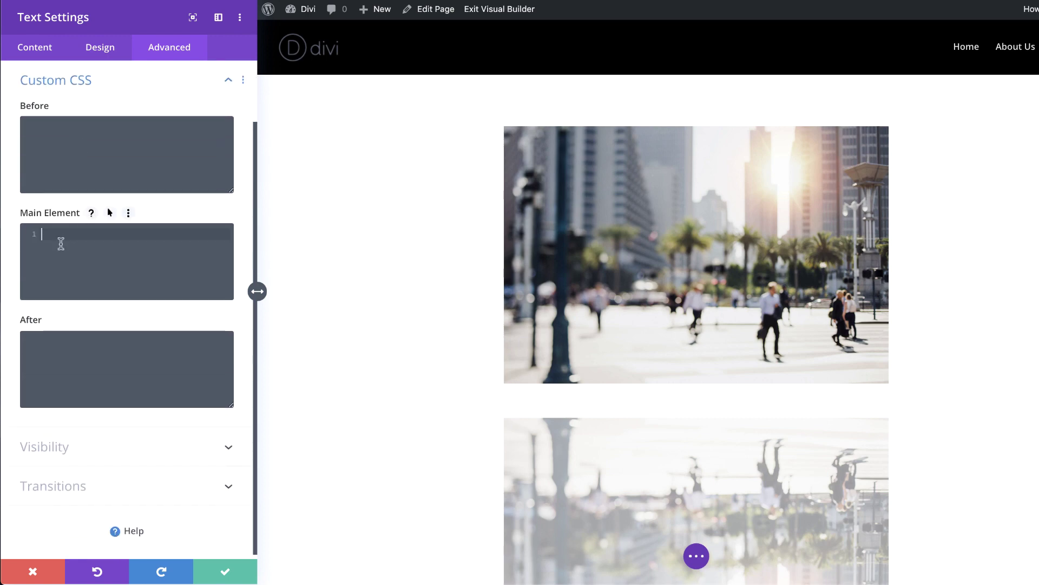
text(position: absolute !important; top: 50%;)
drag(257, 291, 156, 187)
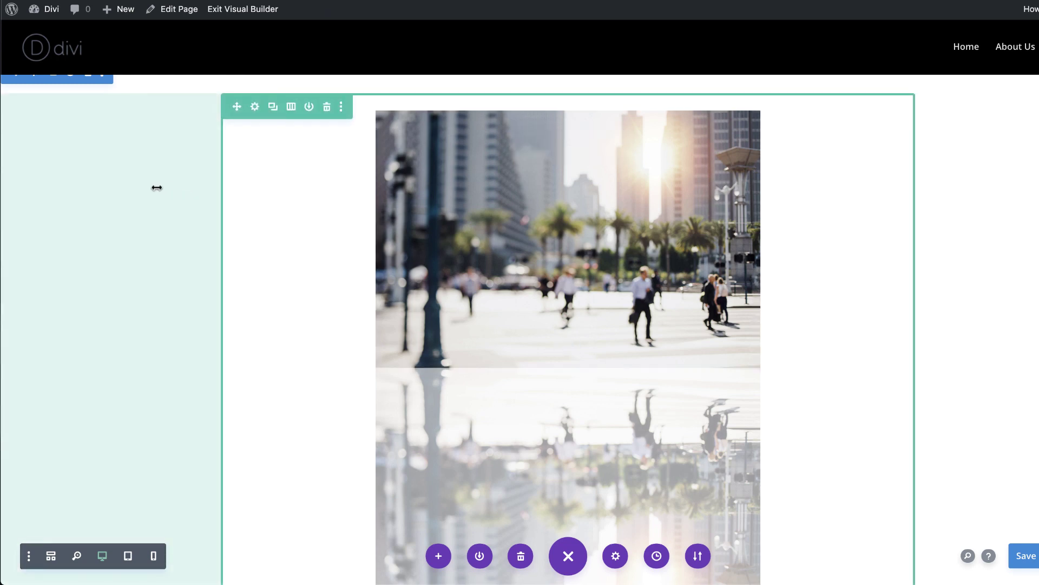
drag(196, 141, 223, 126)
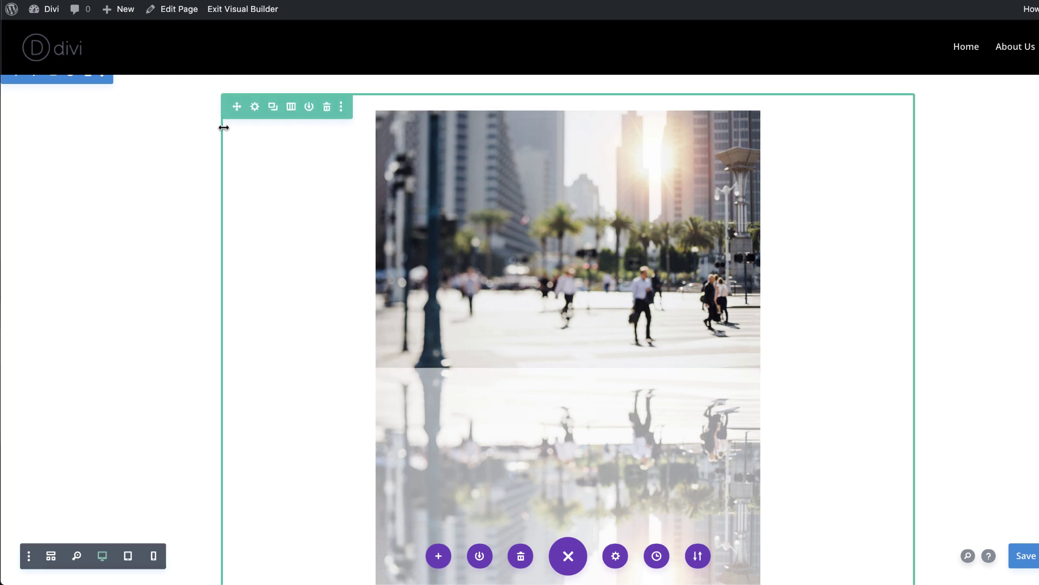
Step: Duplicate the row with the reflected image and give the lower copy a black background color
click(273, 109)
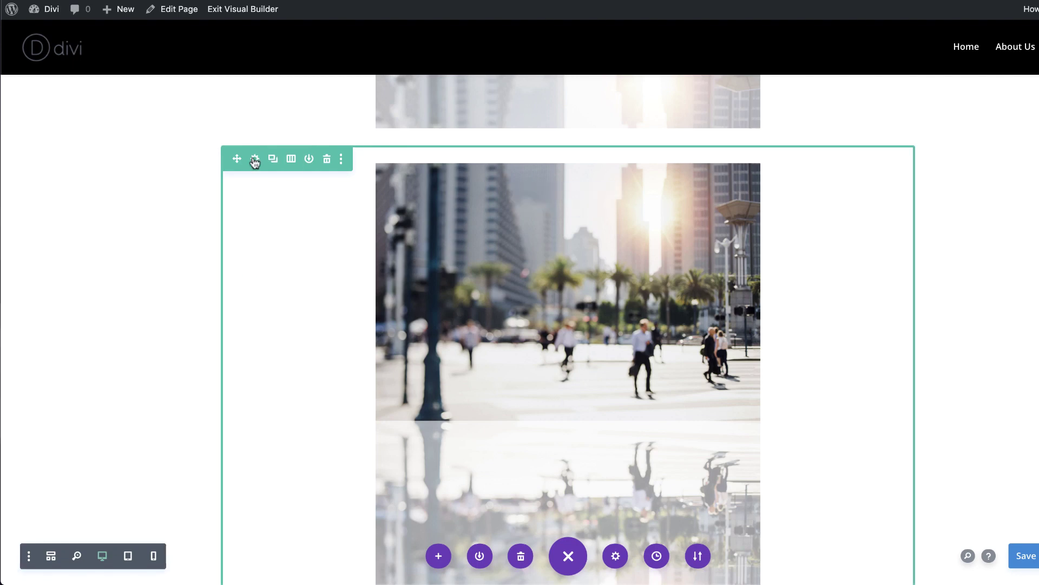
click(255, 159)
click(121, 301)
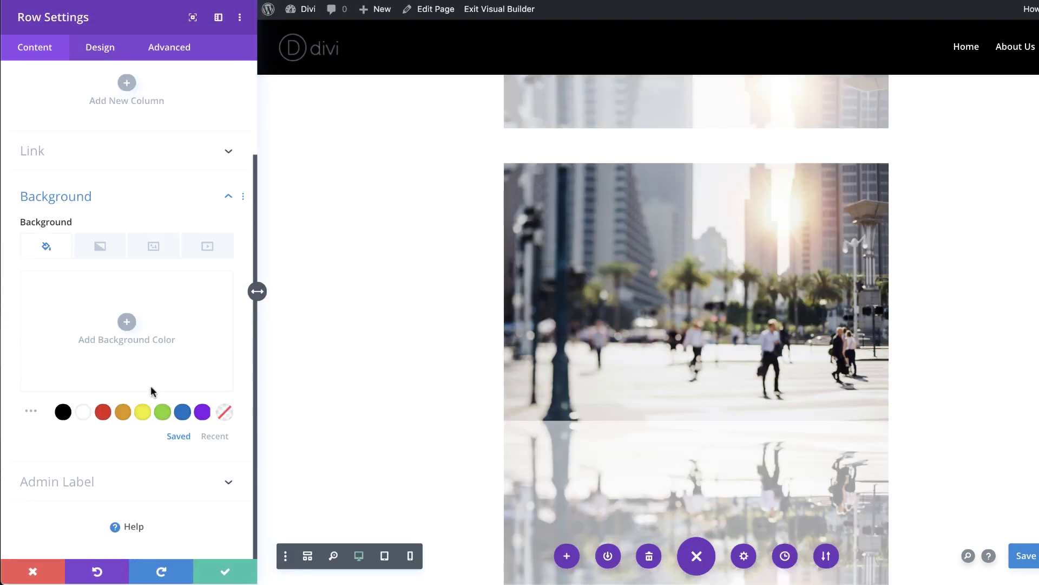
click(63, 413)
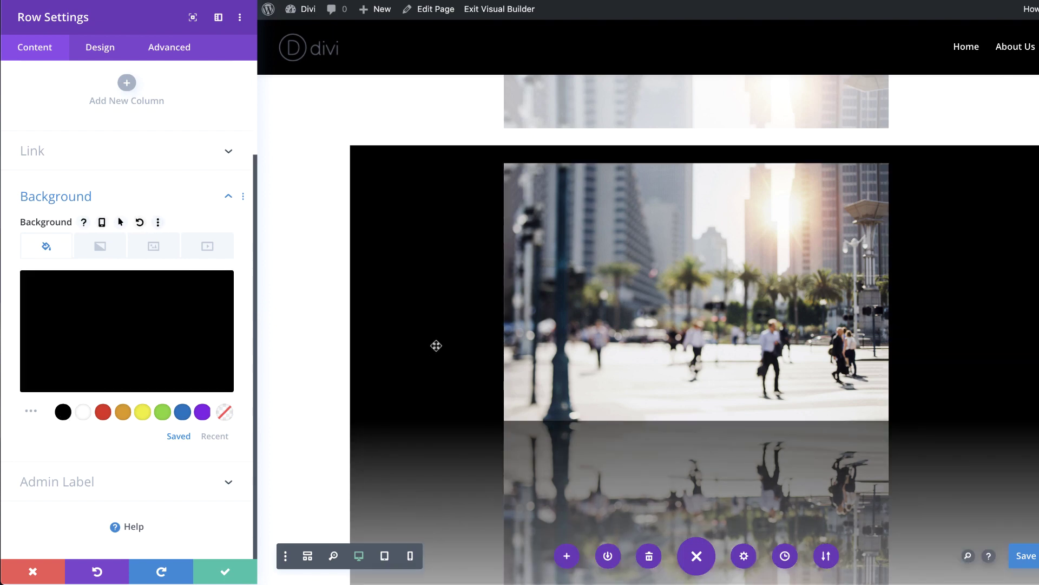
Step: Set both the width and the max width of the black row to 100%
scroll(437, 343, down, 3)
click(101, 48)
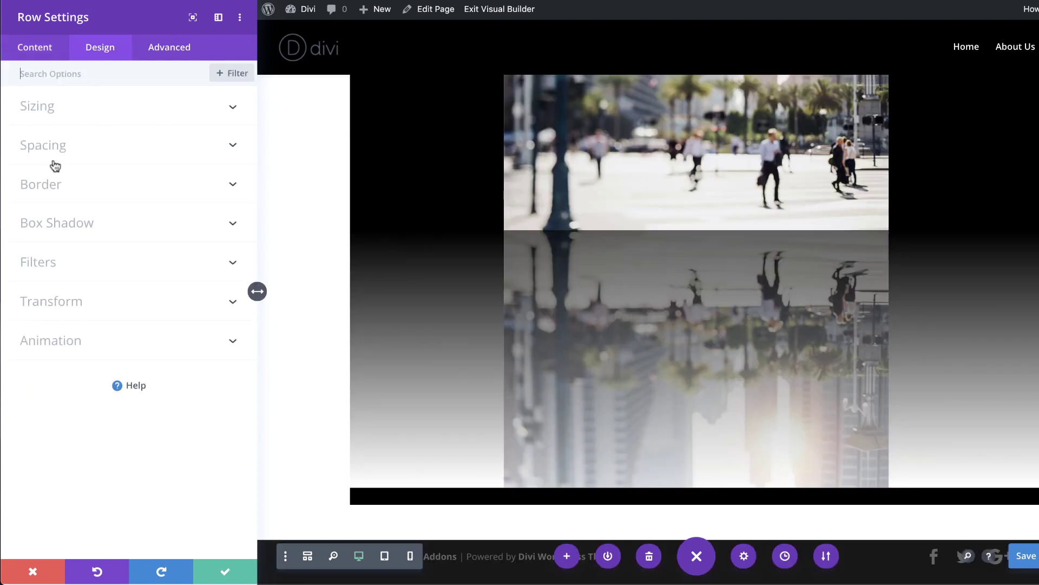
click(63, 115)
drag(126, 249, 160, 251)
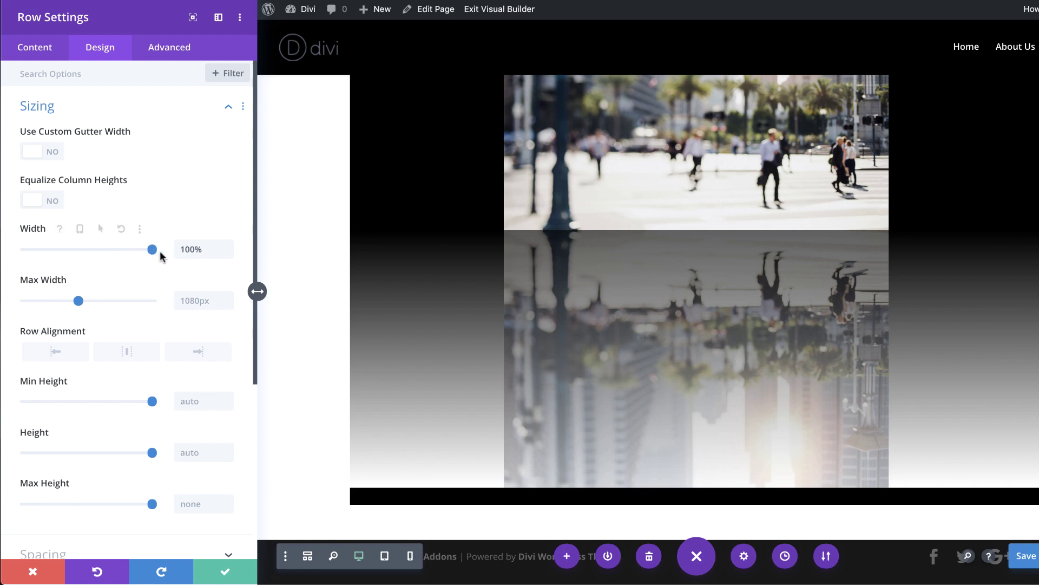
double_click(205, 247)
key(ctrl+c)
key(Tab)
key(ctrl+v)
Step: Link the black row's top and bottom padding and set both to 0px
scroll(146, 482, down, 3)
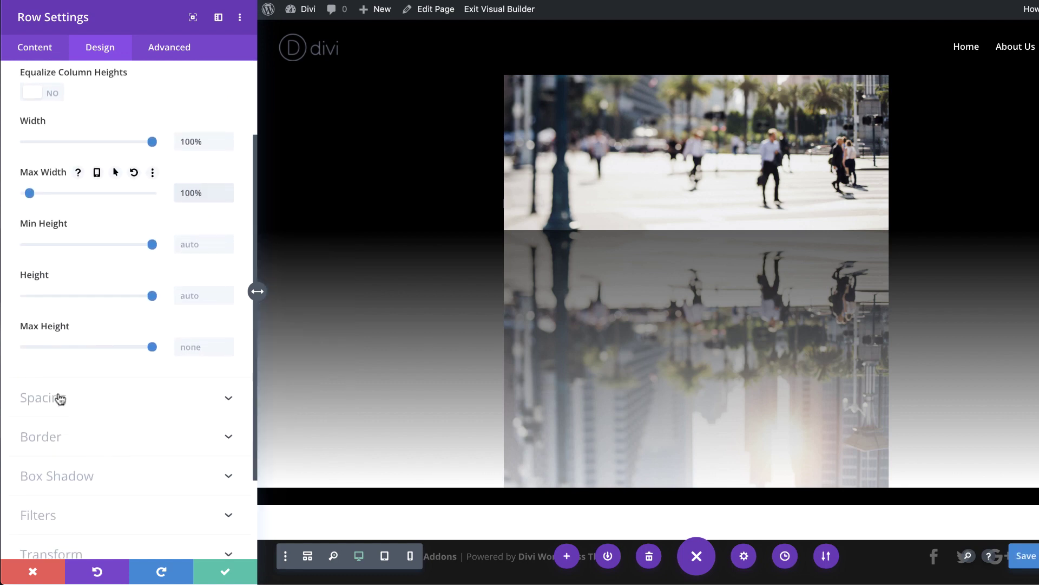
click(58, 399)
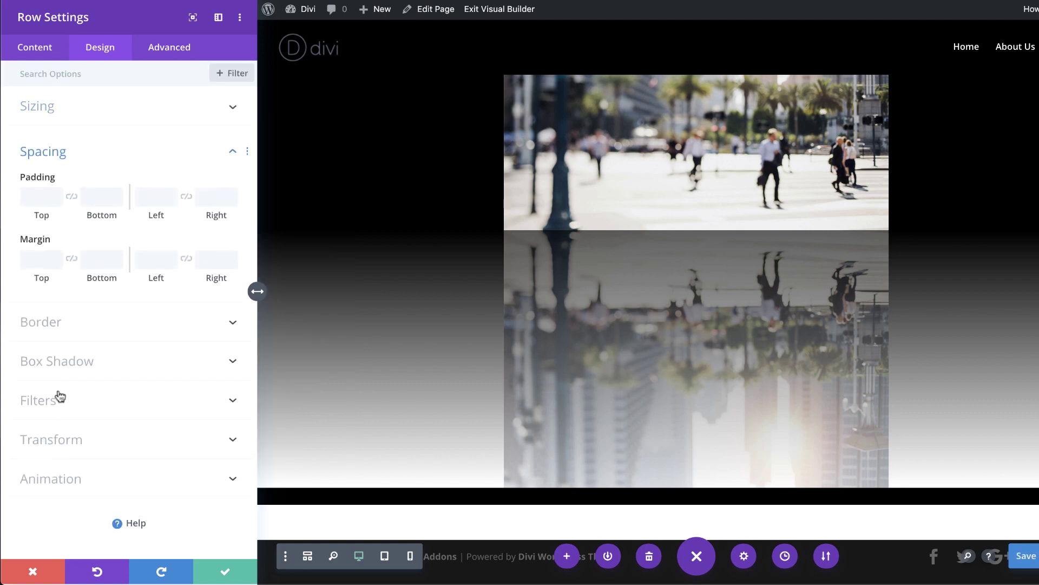
click(33, 199)
text(0px)
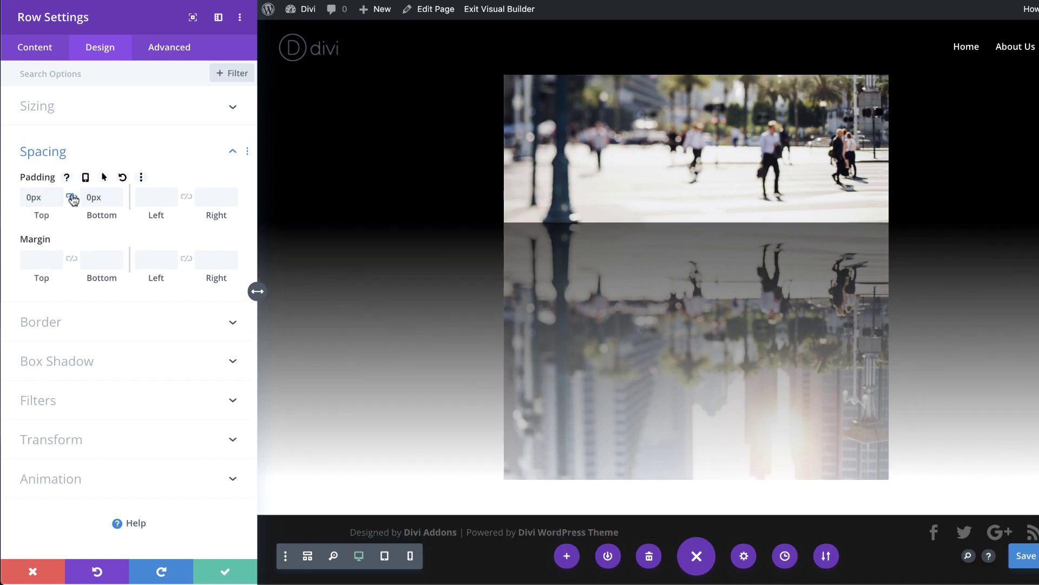
click(71, 196)
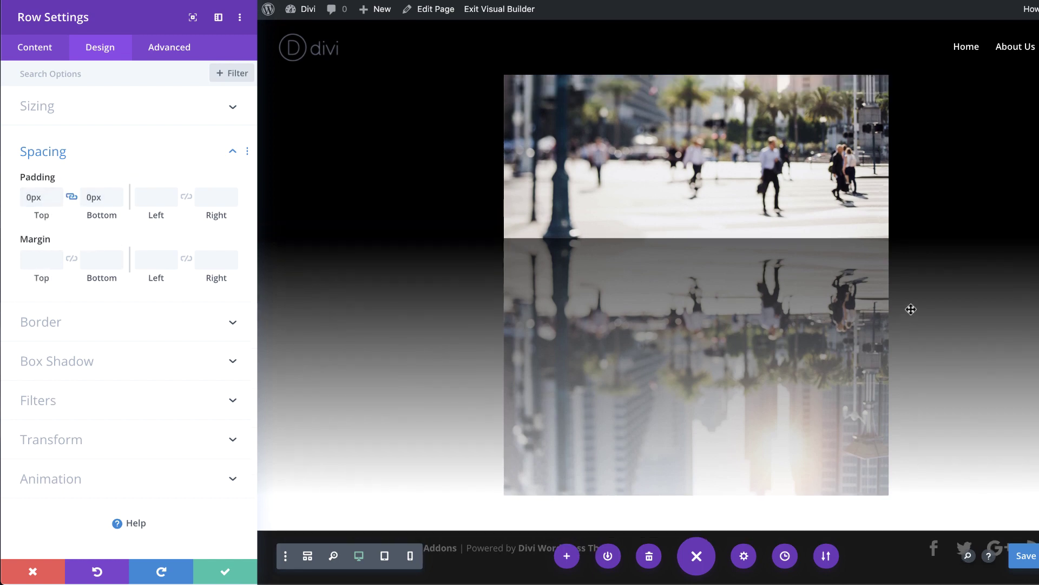
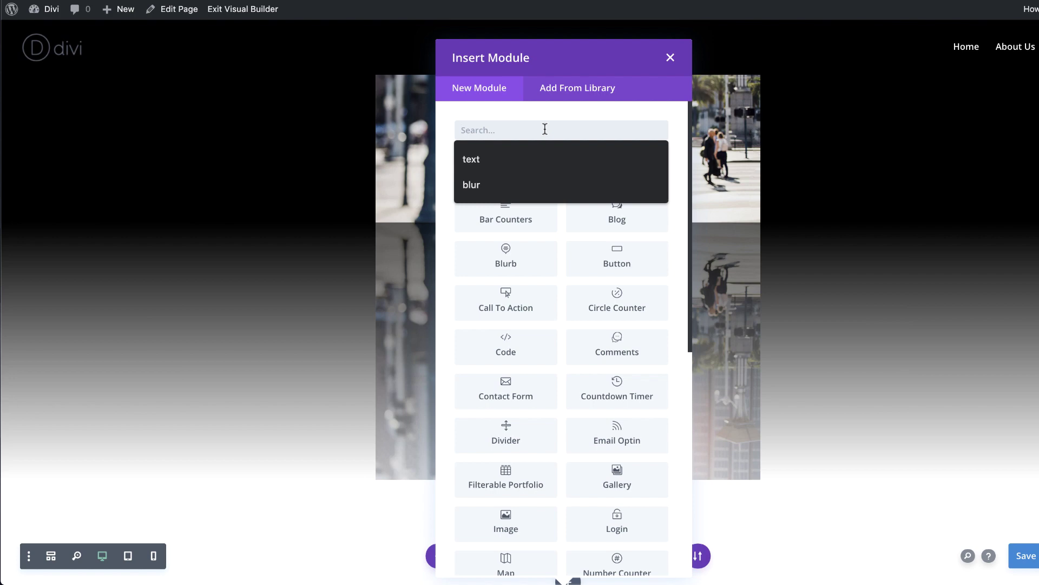
Step: Insert a Text module below the black row and replace its placeholder body with "Reflection"
click(490, 159)
click(525, 172)
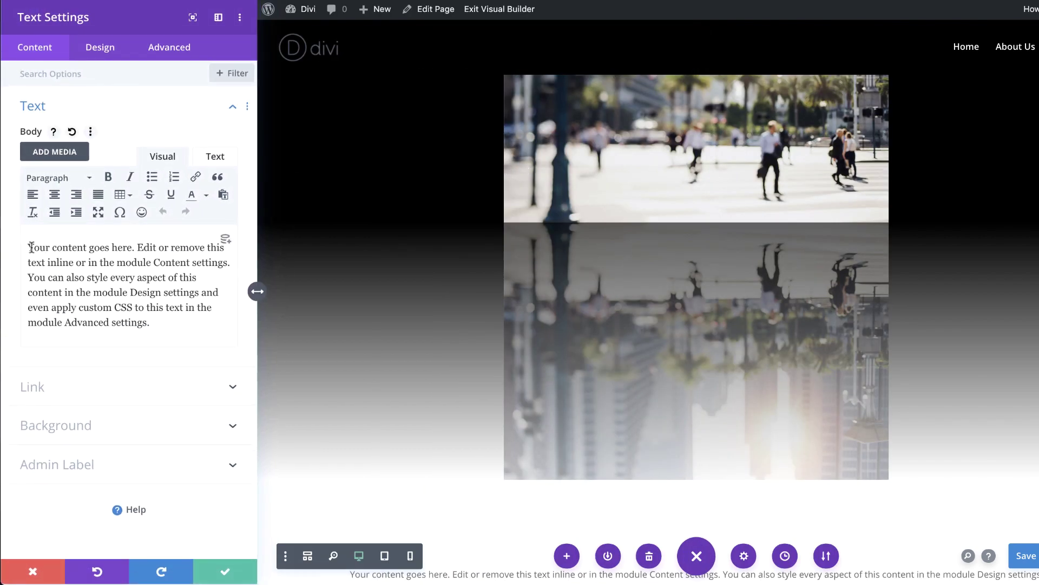
drag(27, 247, 181, 323)
text(Reflection)
key(ctrl+z)
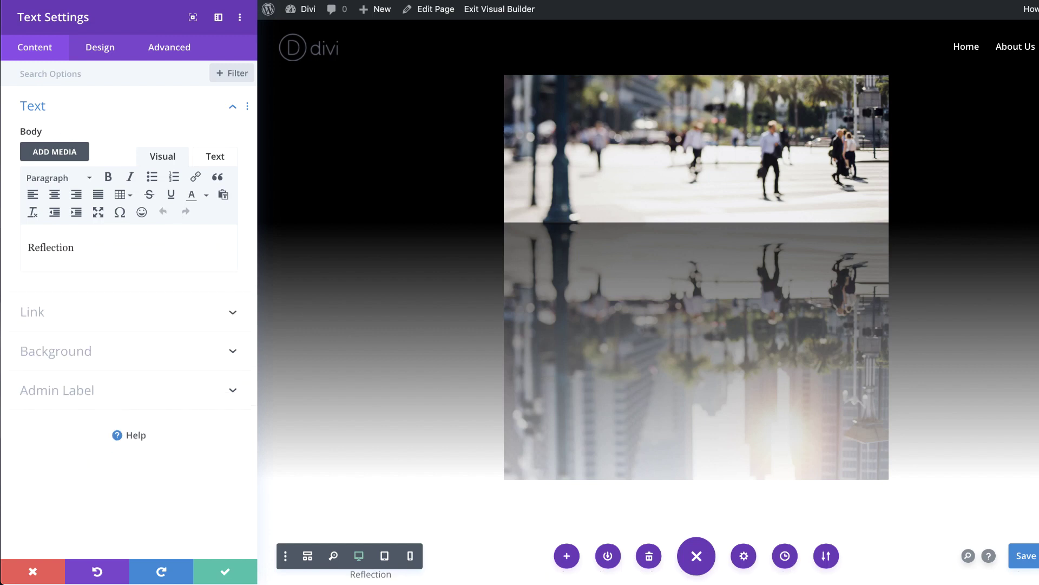
Step: Style the "Reflection" text with the Oswald font in all uppercase
scroll(788, 443, down, 3)
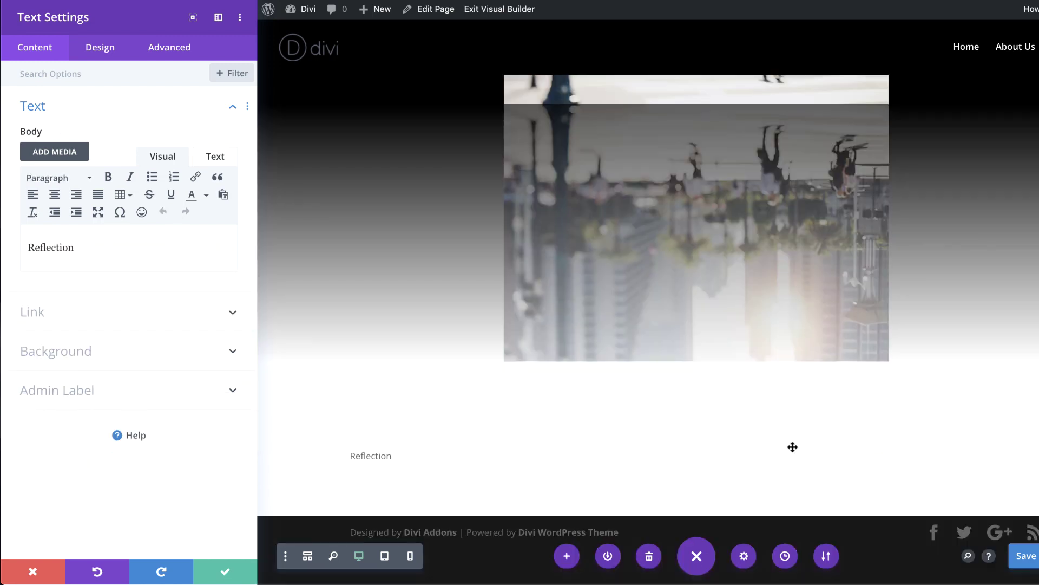
click(104, 54)
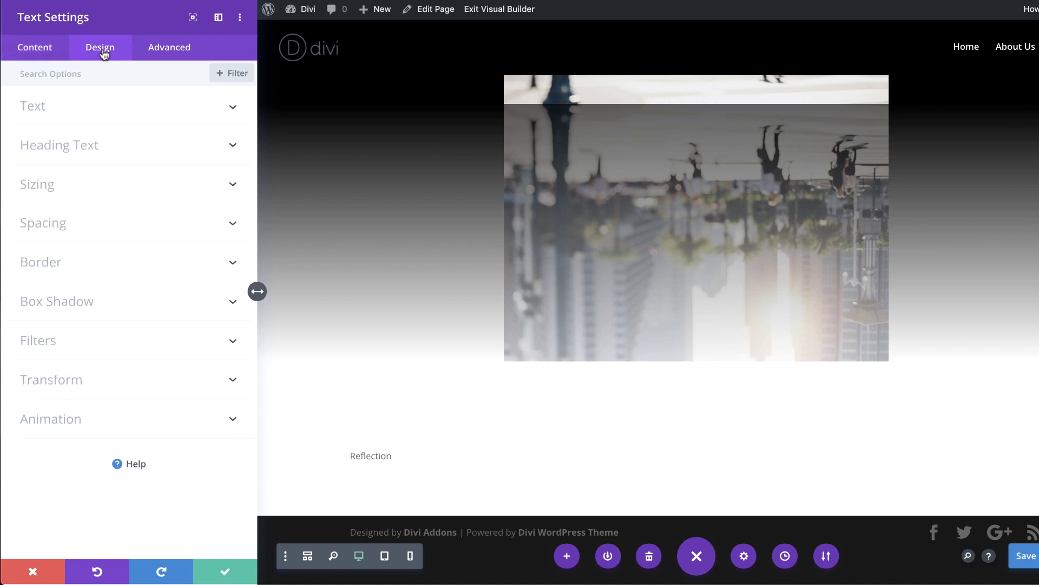
click(35, 110)
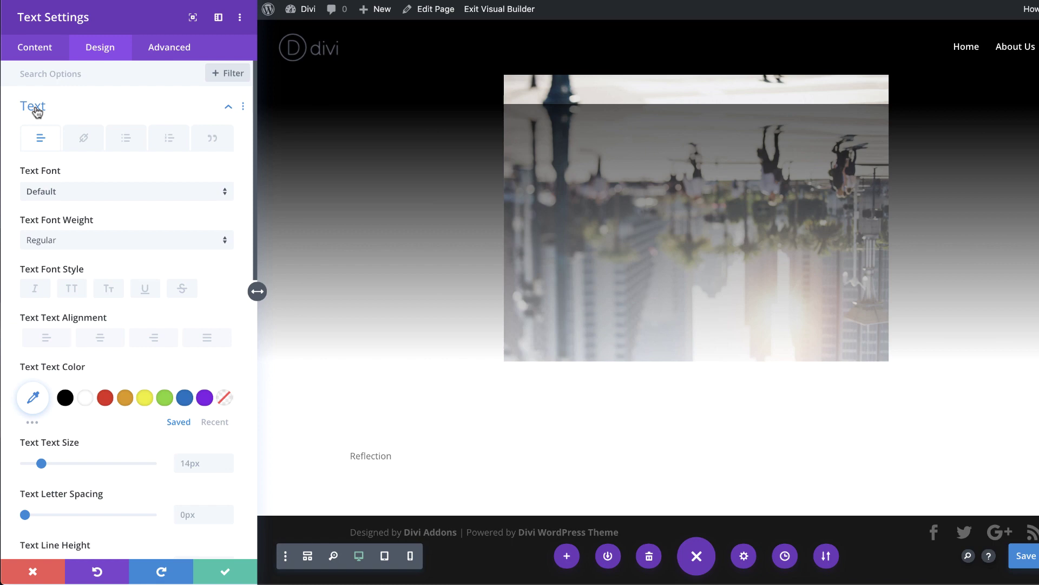
click(77, 191)
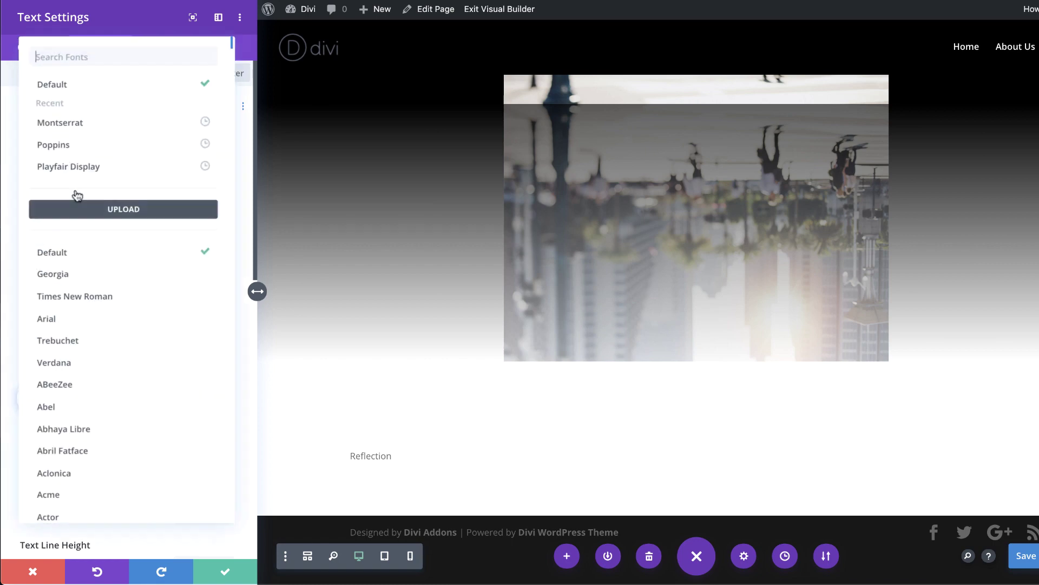
click(115, 69)
click(54, 142)
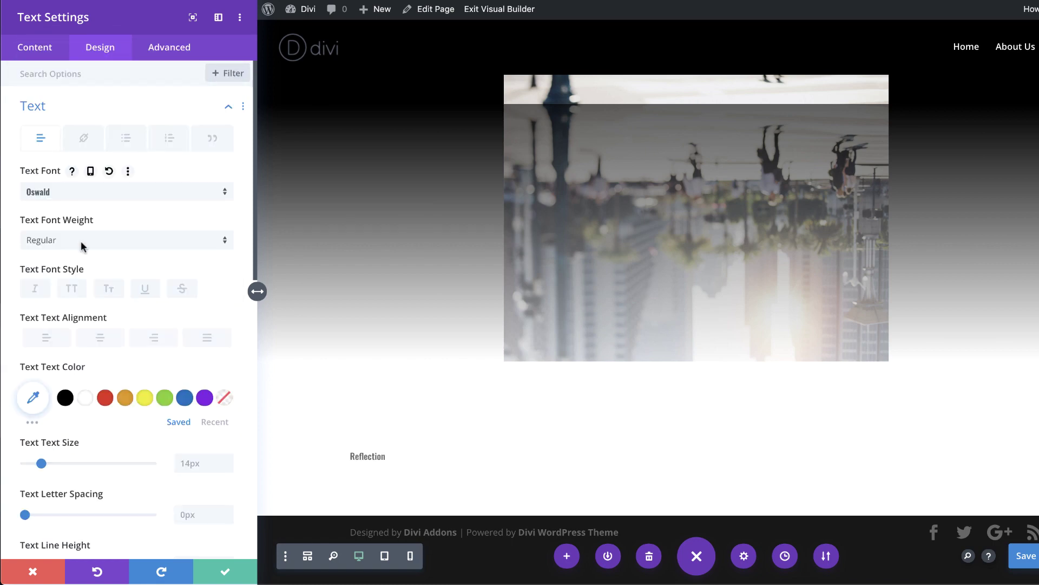
click(74, 290)
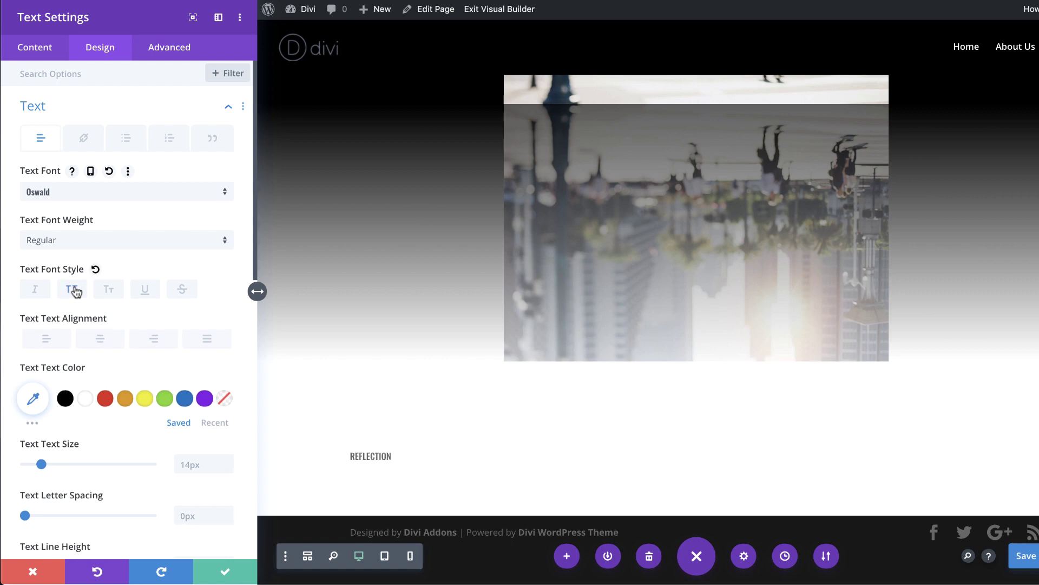
Step: Set the "Reflection" text color to #333333 and its text size to 10vw
click(33, 399)
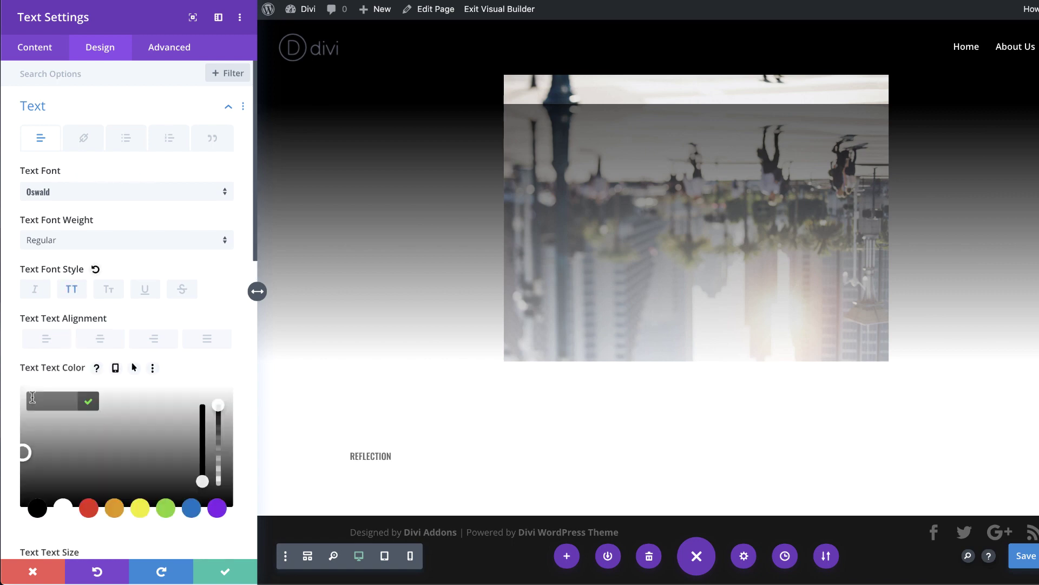
click(39, 402)
text(#333333)
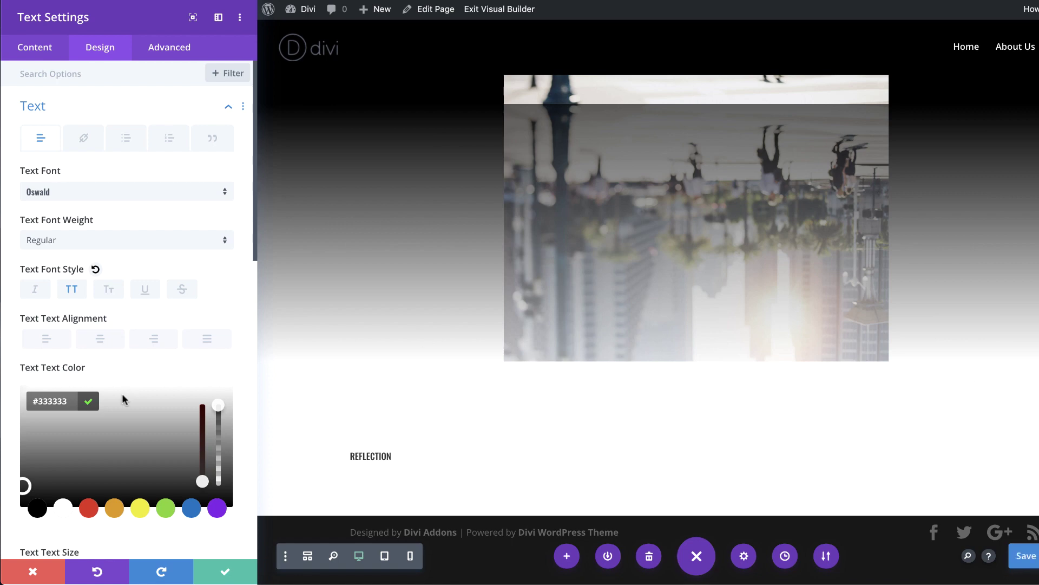
scroll(187, 439, down, 3)
scroll(192, 441, down, 2)
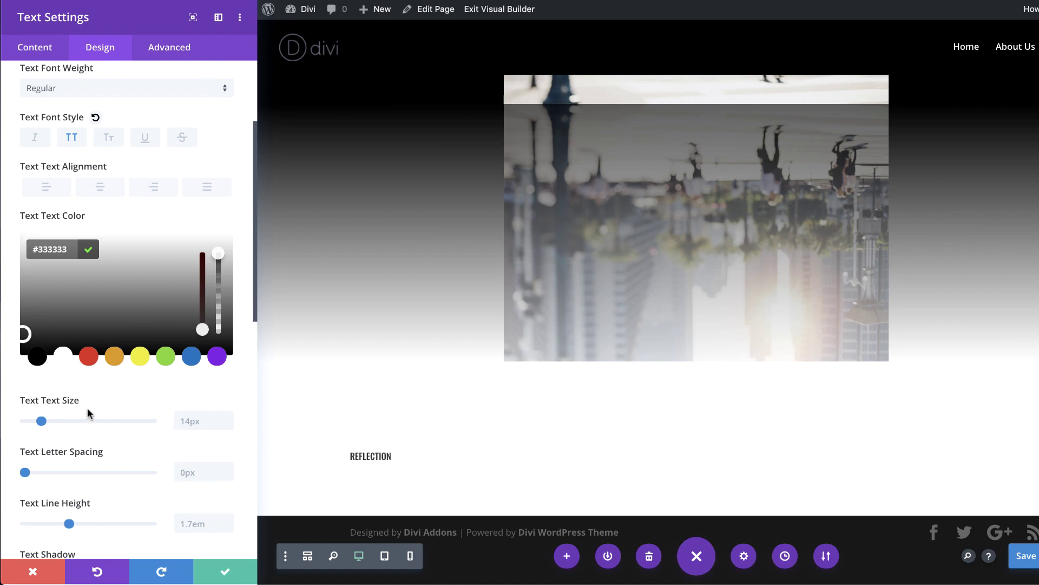
click(187, 421)
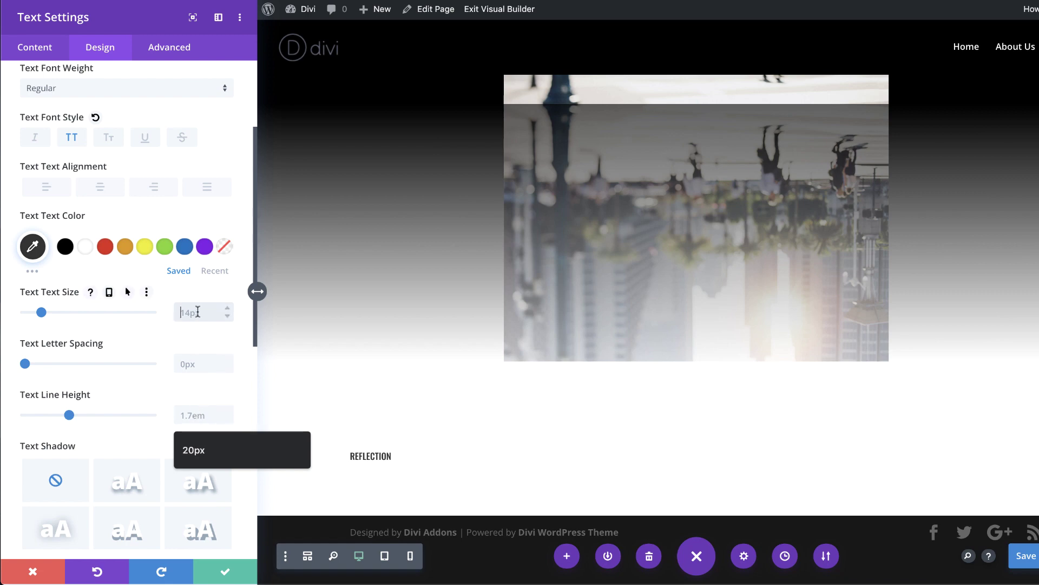
text(10vw)
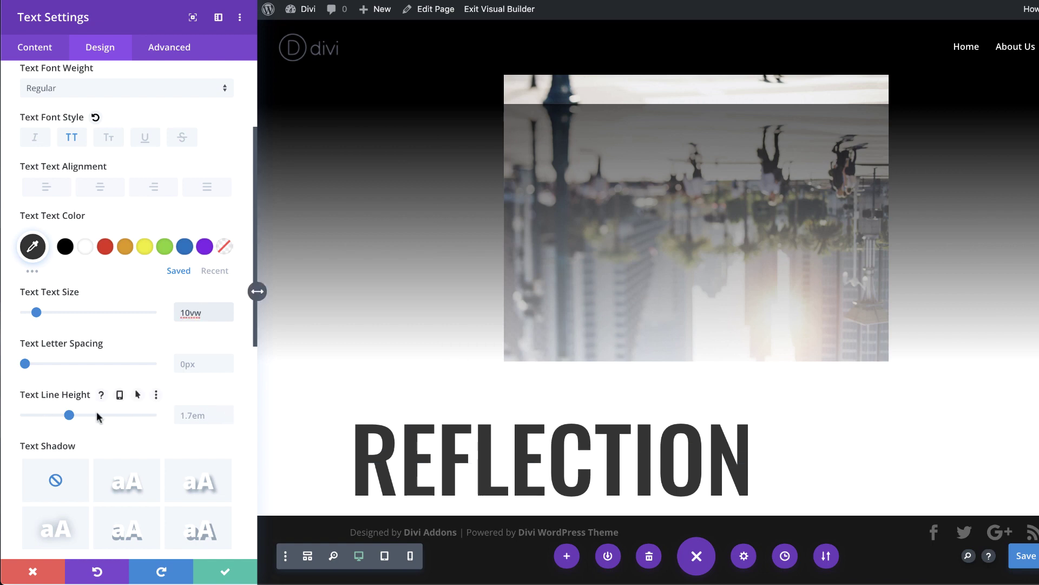
Step: Set the "Reflection" text's line height to 9em and center its alignment
click(201, 414)
text(9em)
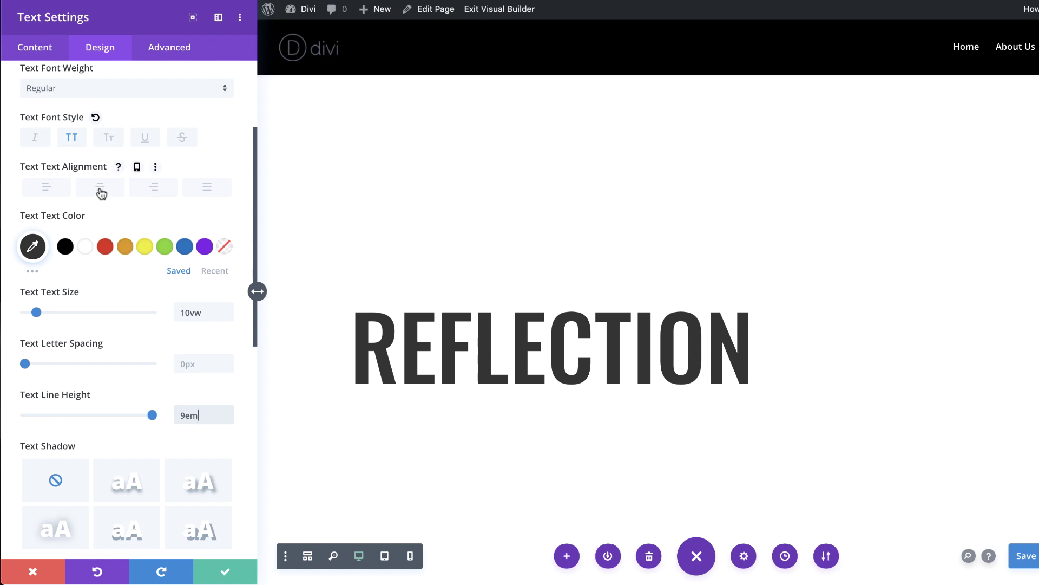
click(100, 189)
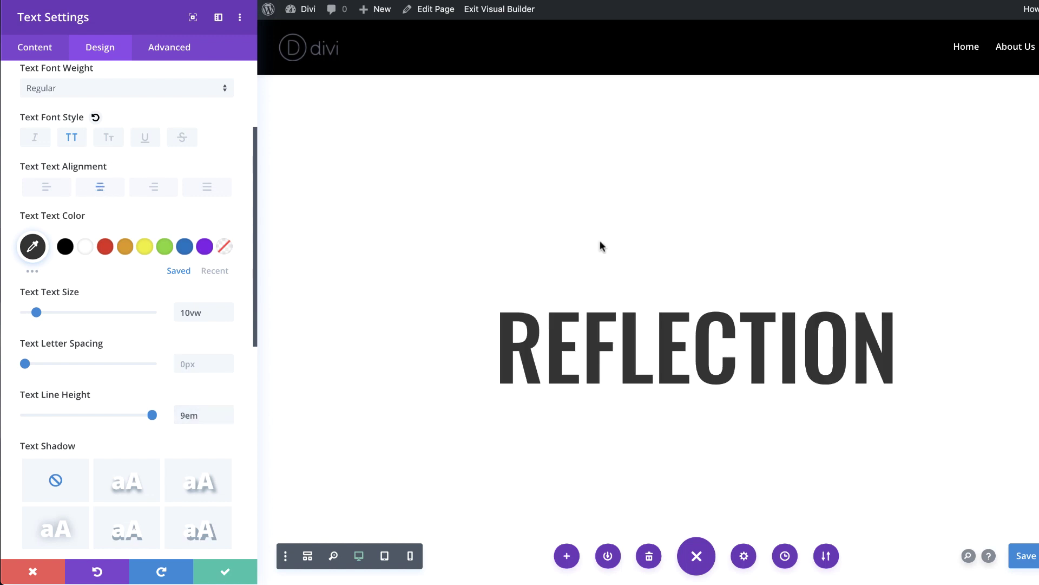
Step: Give the text module a 0px bottom margin and 4vw top padding, and save its settings
scroll(147, 320, down, 8)
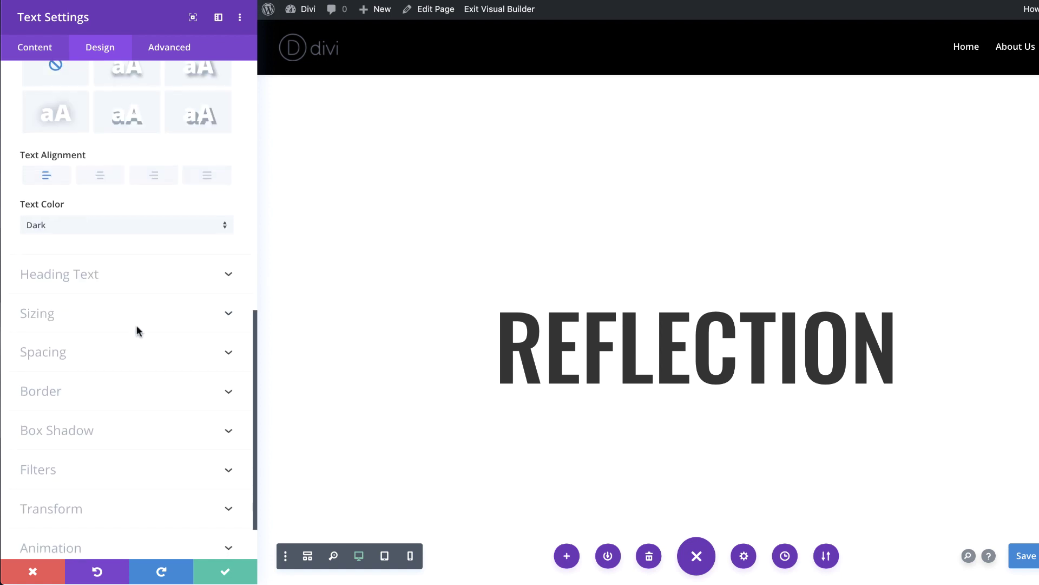
click(57, 353)
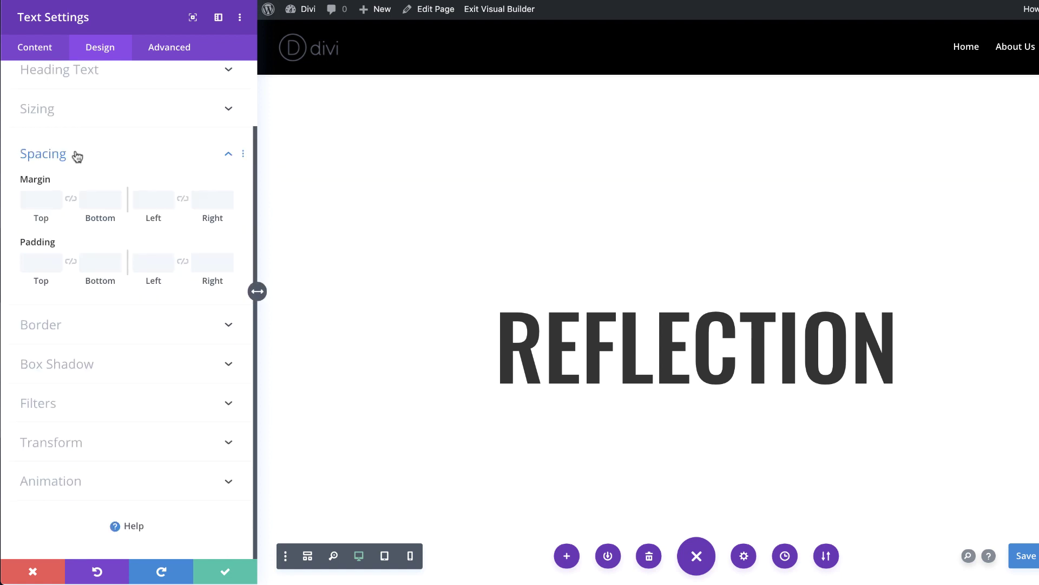
mouse_move(50, 200)
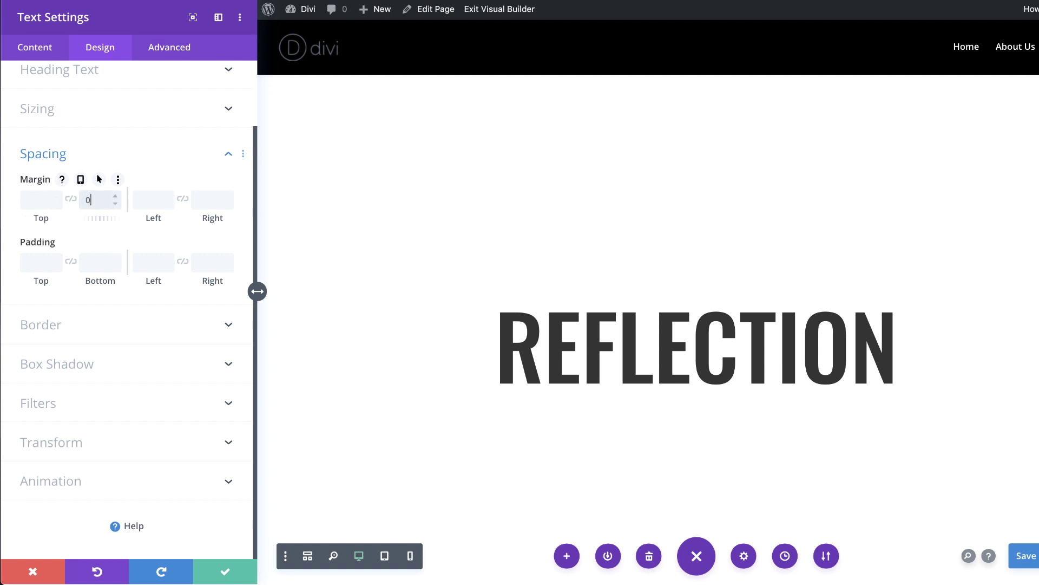
text(px)
click(34, 264)
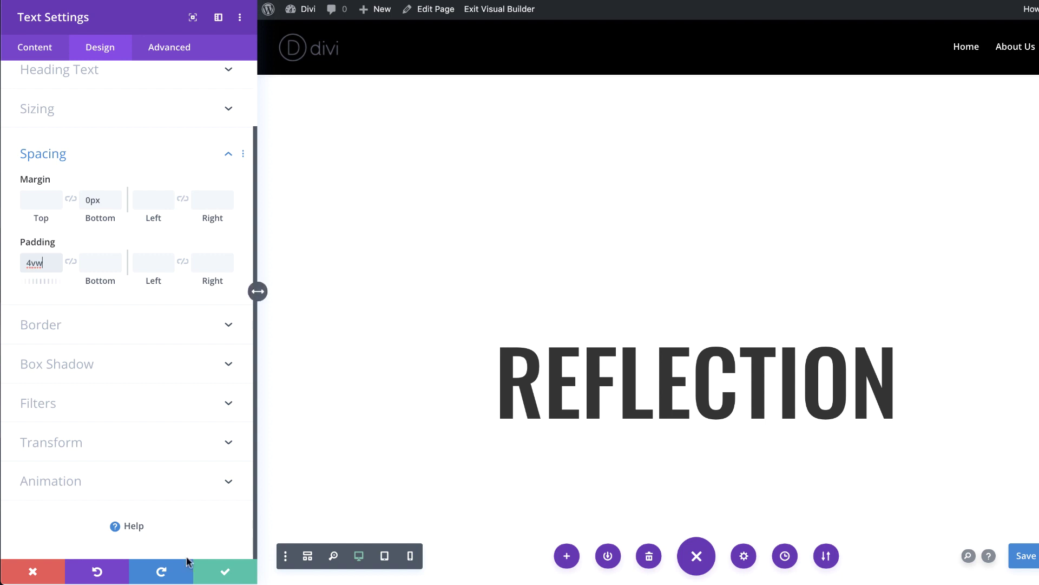
click(227, 571)
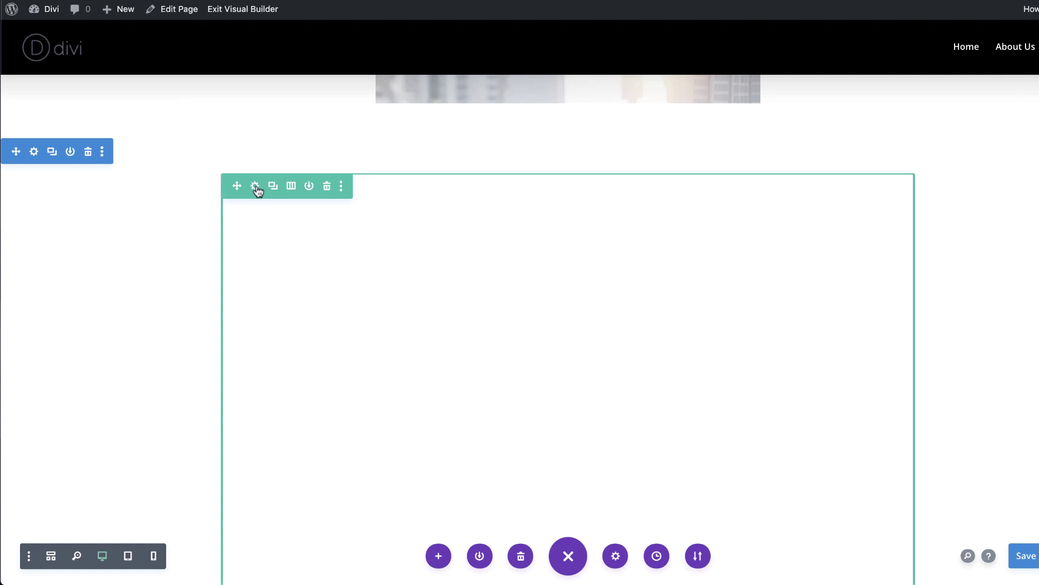
Step: Enable a custom gutter width for the row holding the "Reflection" text and set it to 1
click(255, 187)
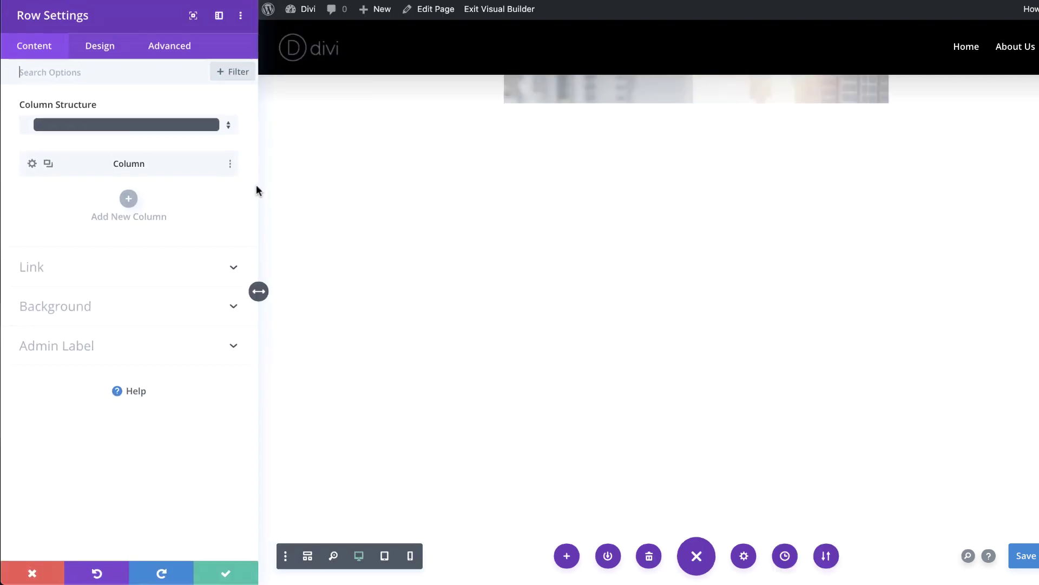
click(106, 52)
click(54, 111)
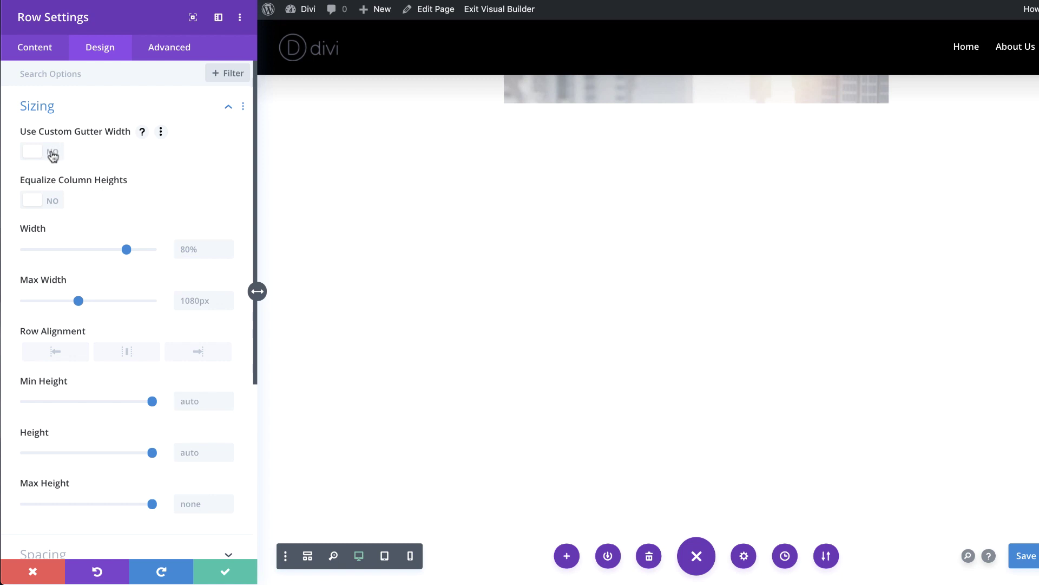
click(53, 155)
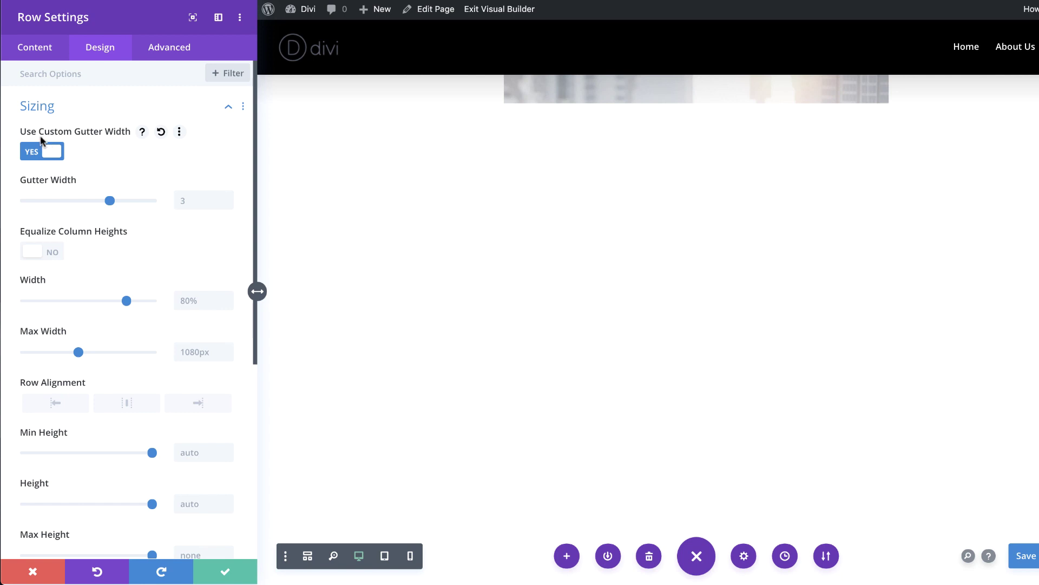
drag(111, 201, 25, 205)
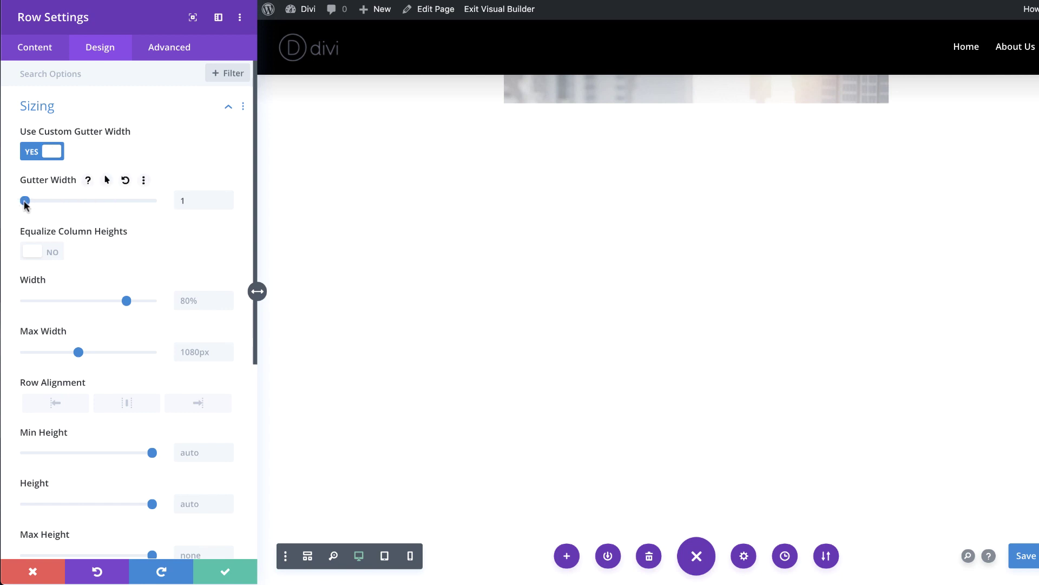
Step: Set both the width and the max width of the "Reflection" text row to 100%
scroll(109, 243, down, 1)
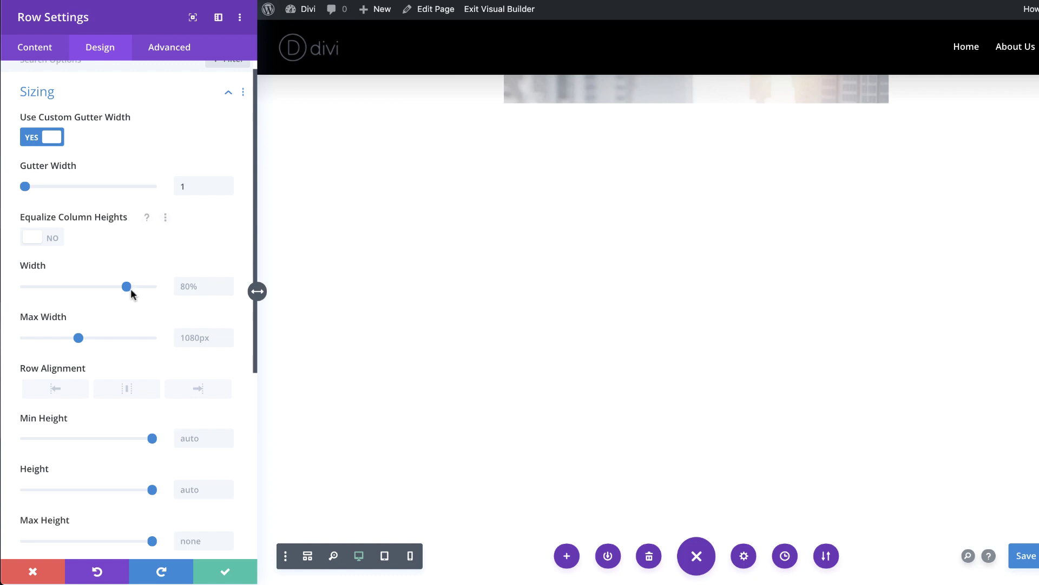
drag(127, 286, 152, 287)
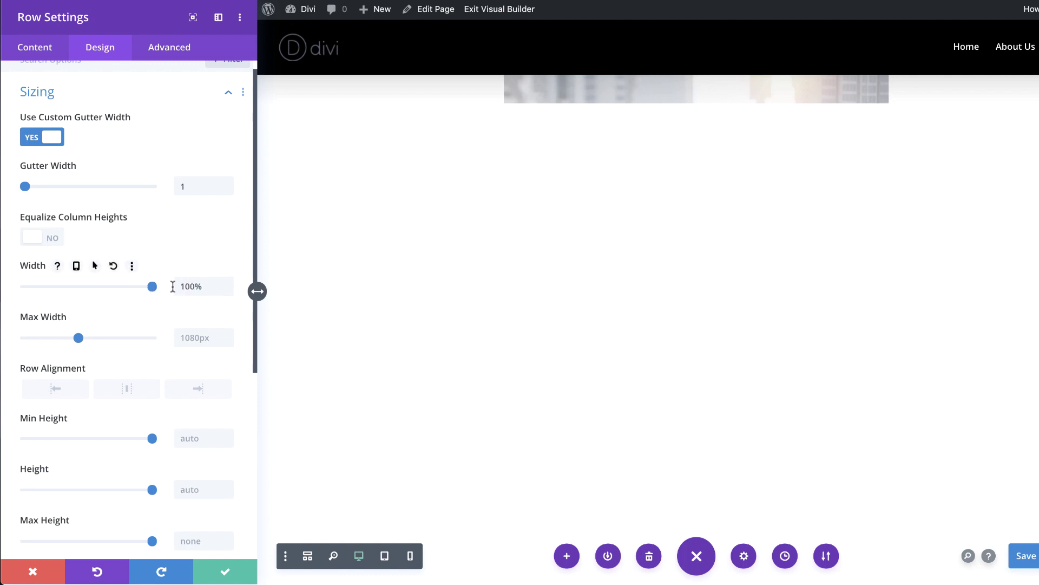
double_click(208, 286)
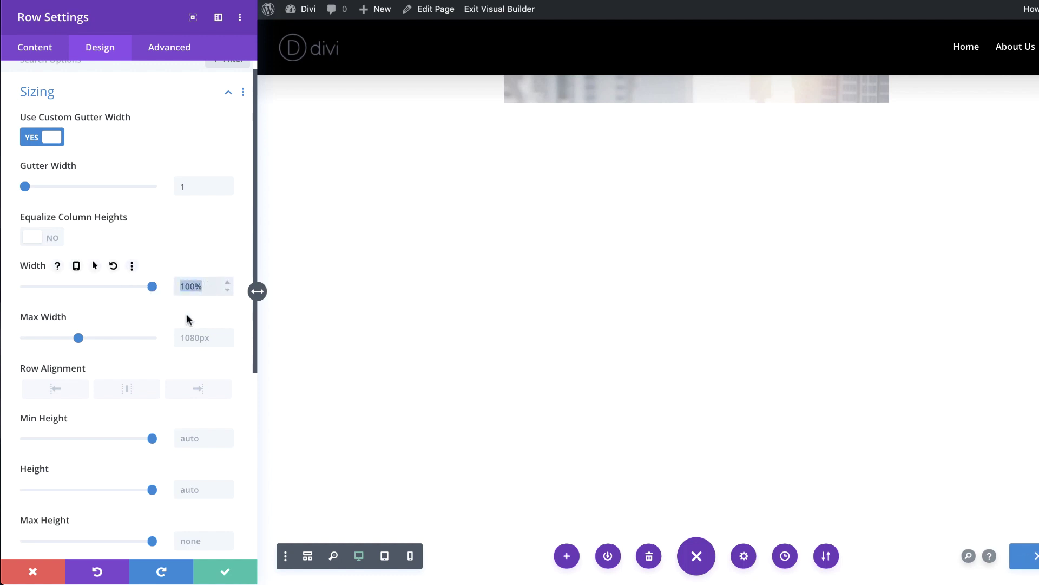
click(196, 338)
text(100%)
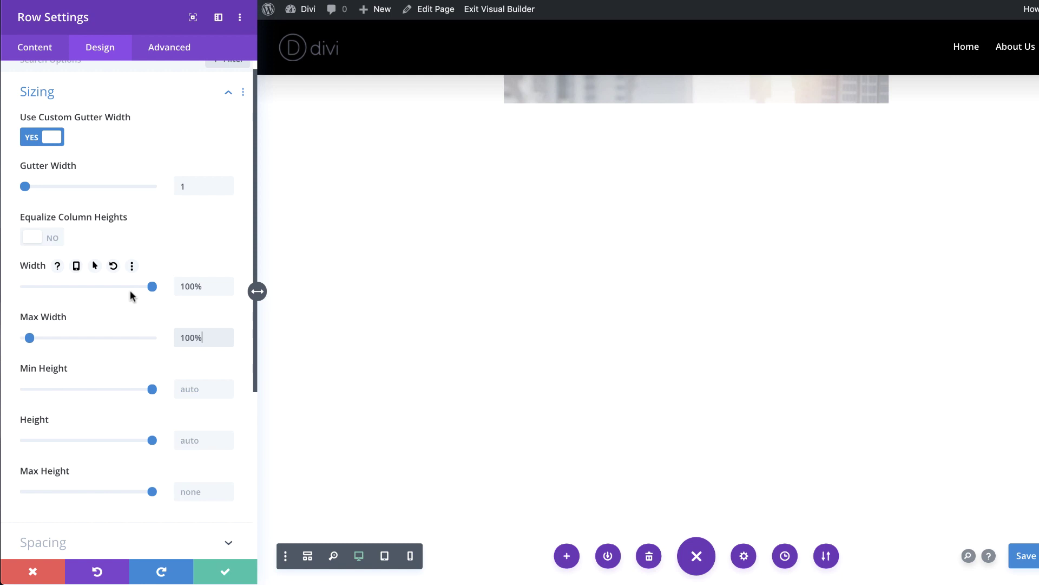
Step: Link the text row's top and bottom padding and set both to 0px
scroll(56, 408, down, 2)
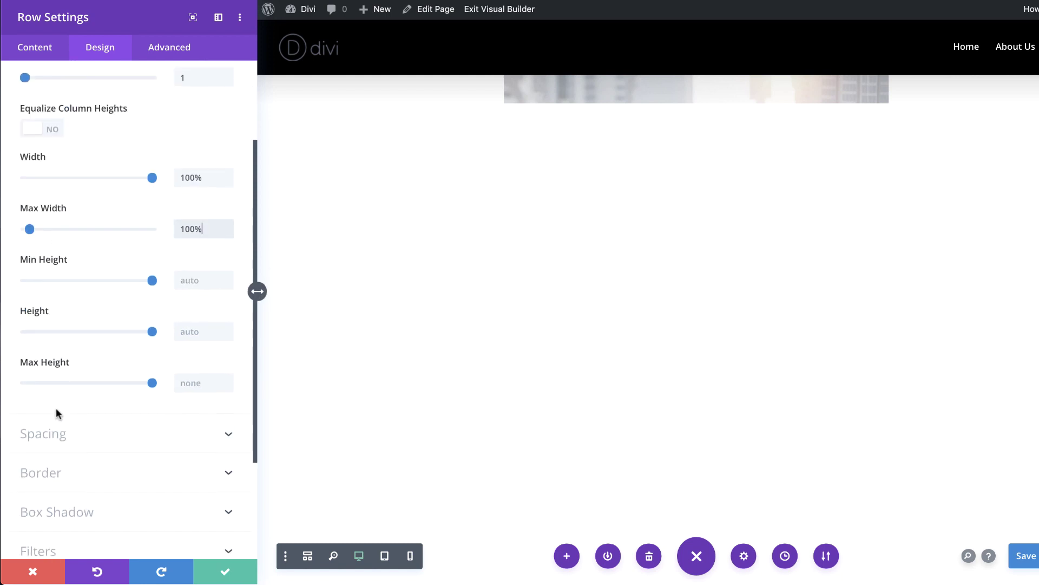
click(60, 435)
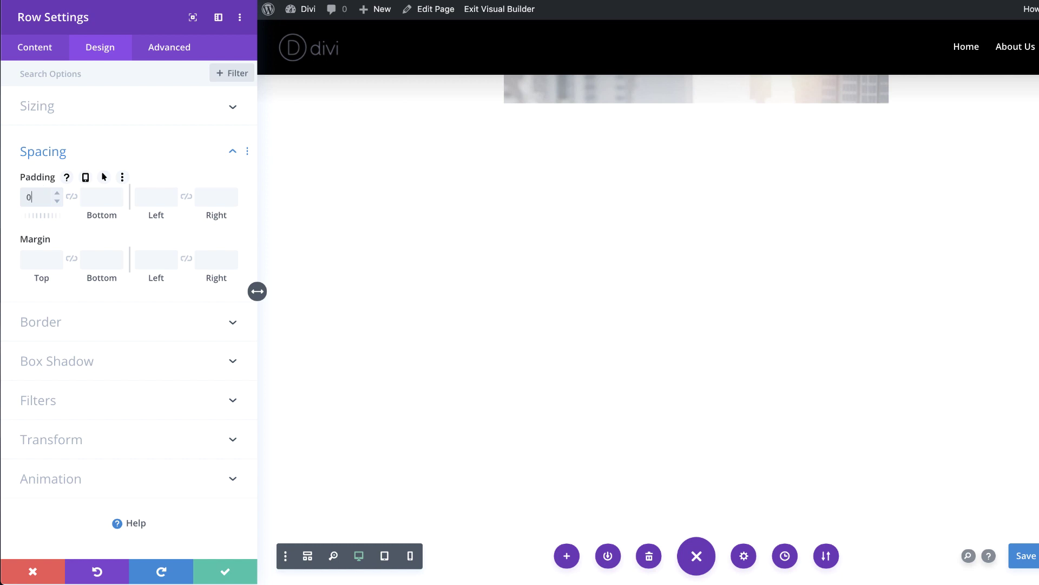
click(72, 197)
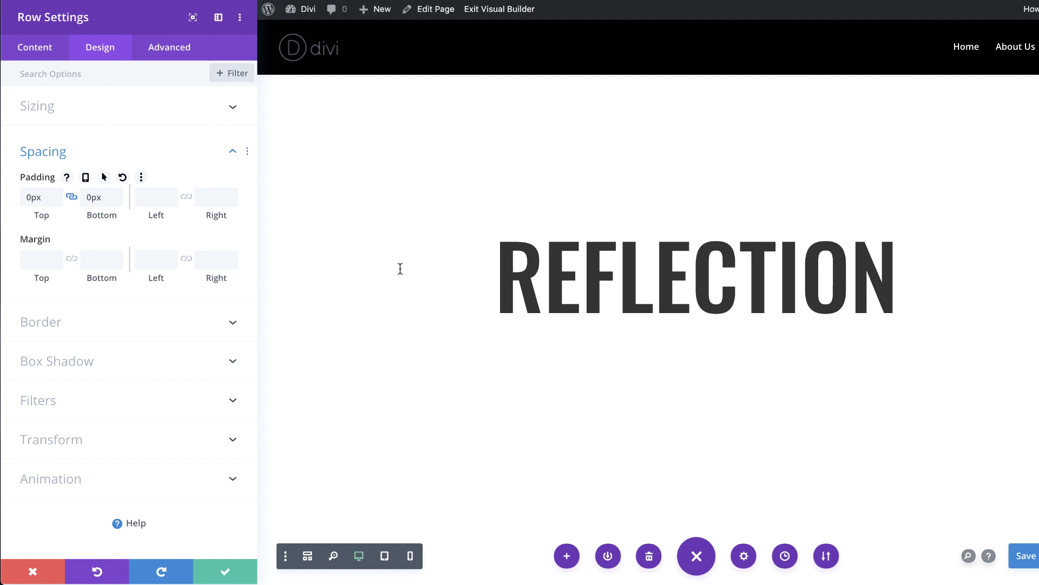
Step: Set the ocean sunset photo from the media library as the text row's background image and save the row settings
click(37, 49)
click(70, 307)
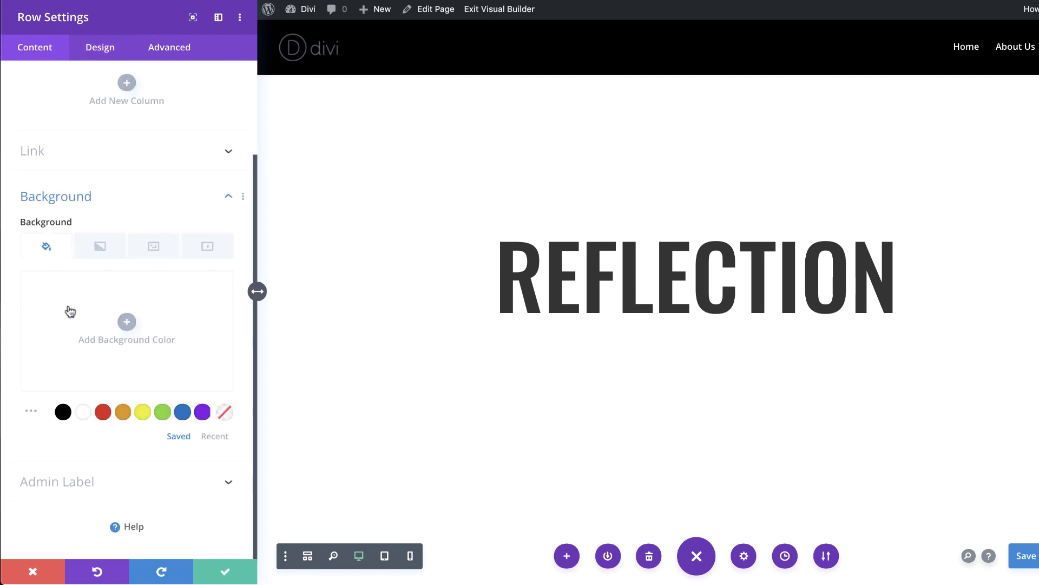
click(156, 247)
click(127, 322)
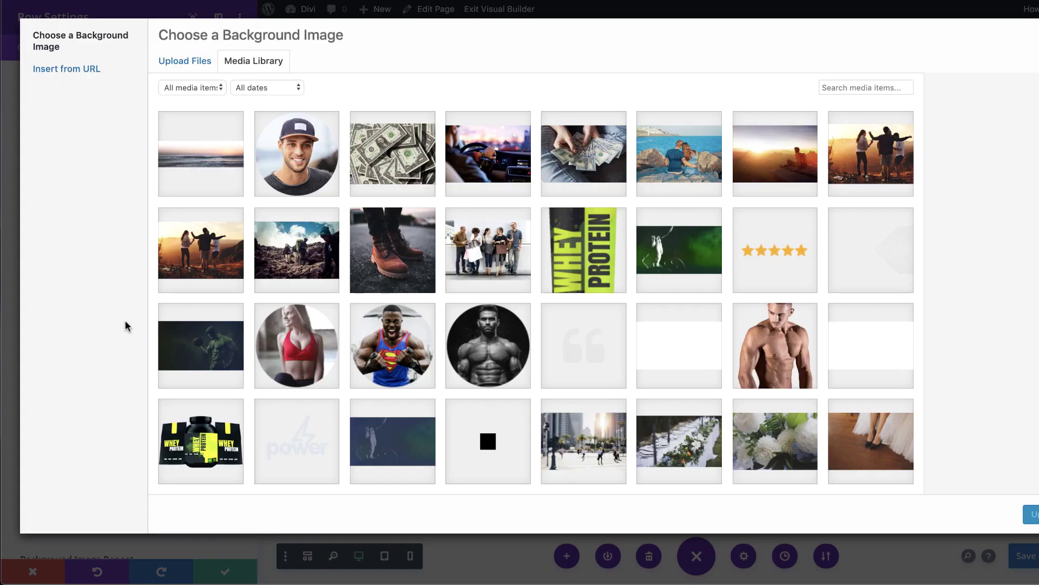
click(219, 158)
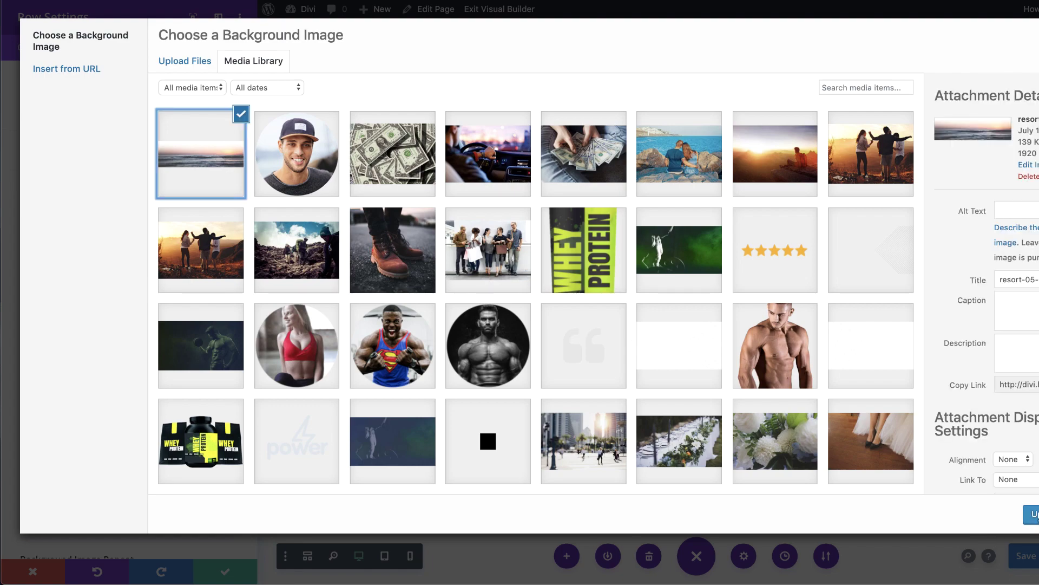
click(1030, 514)
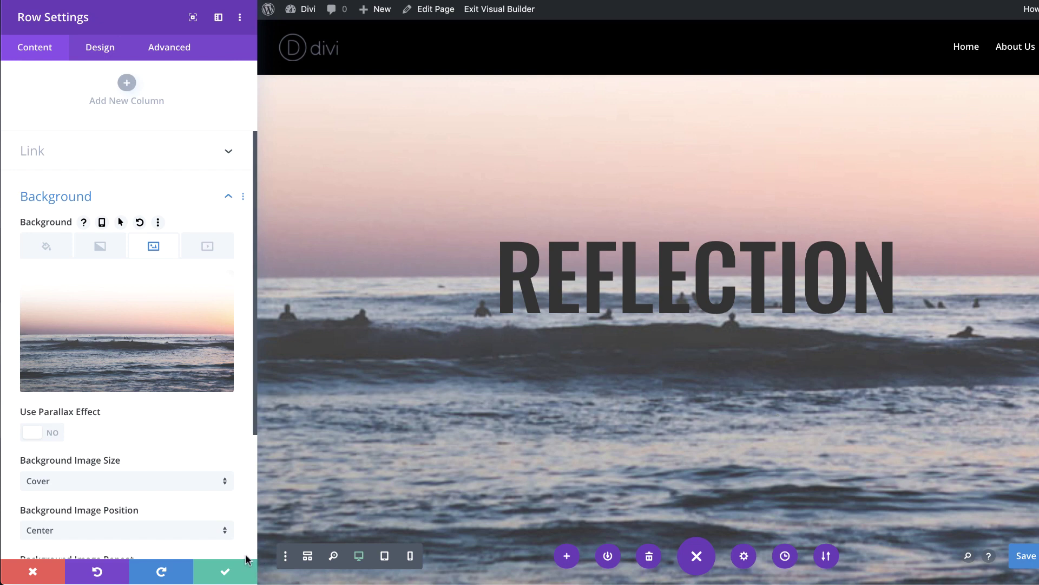
click(226, 571)
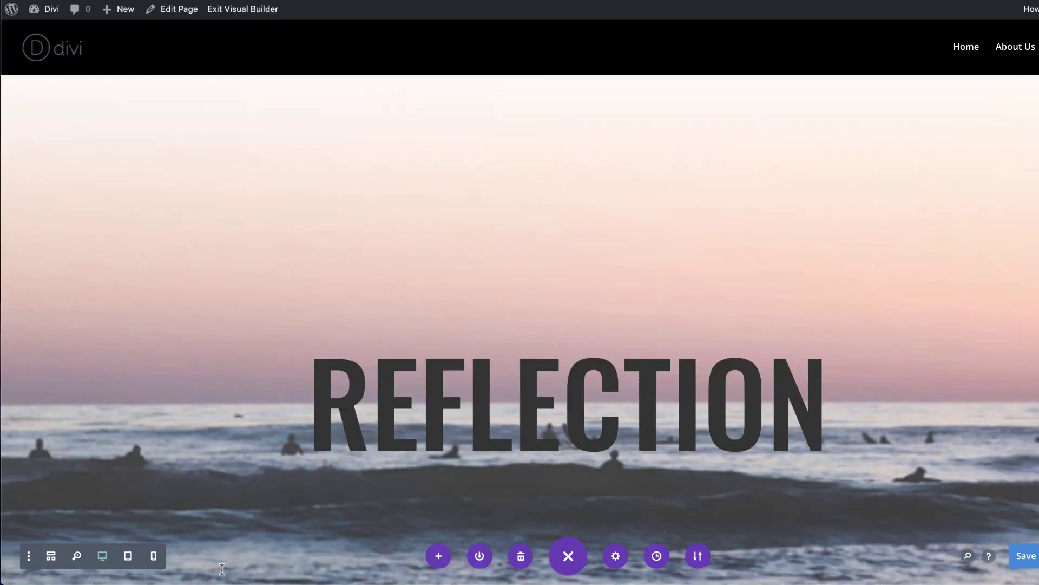
scroll(563, 360, down, 5)
scroll(563, 360, up, 5)
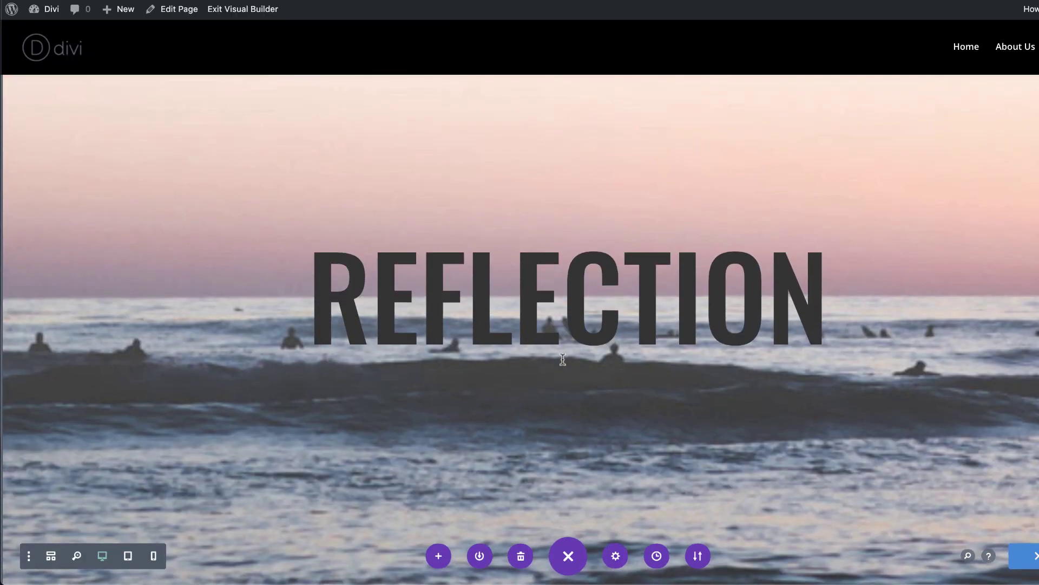
Step: Duplicate the ocean "Reflection" row and flip the copy by unlinking its scale axes and setting the vertical scale to -100%
scroll(798, 368, up, 6)
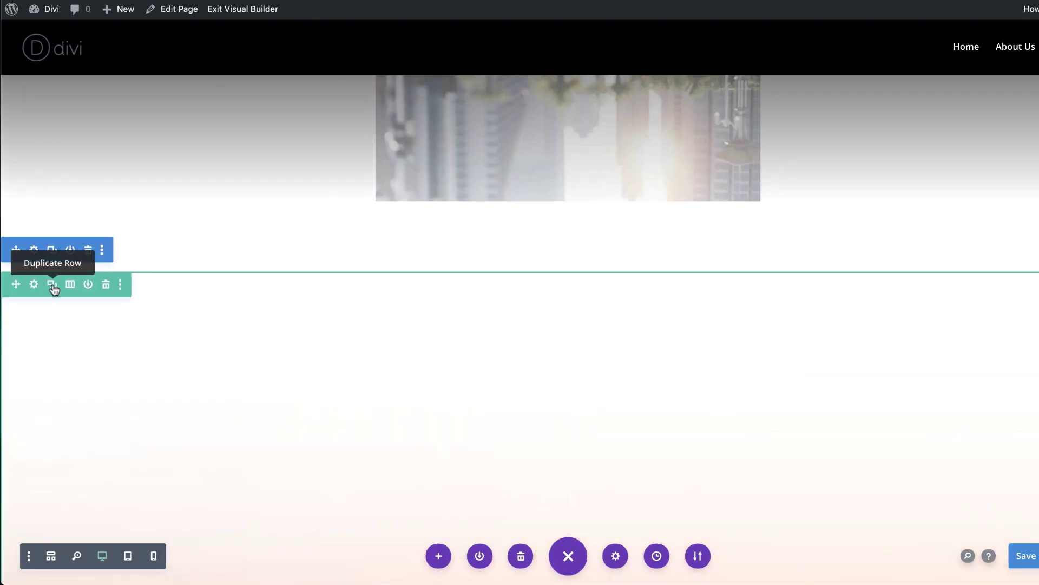
click(53, 285)
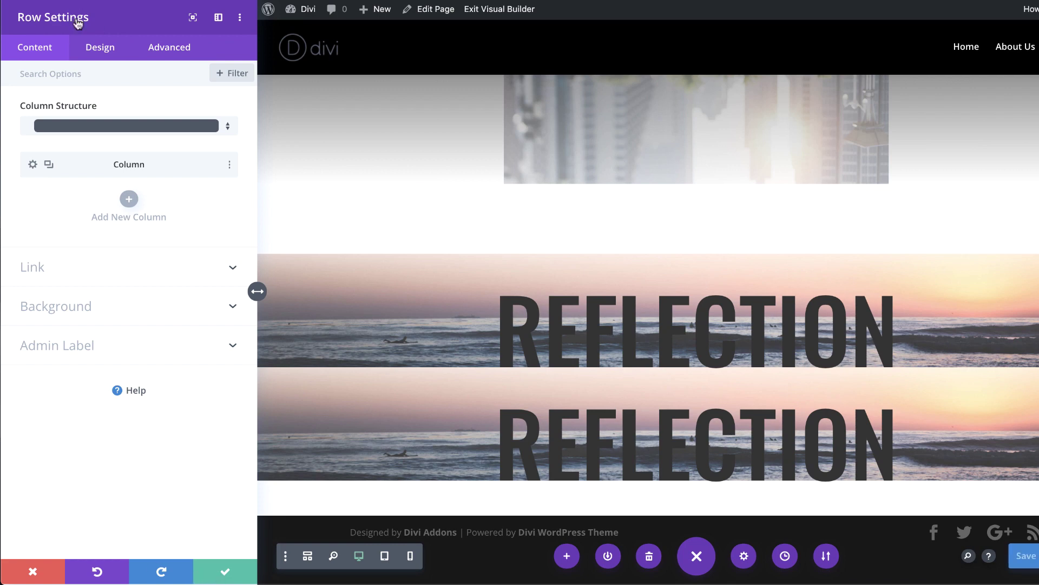
click(103, 55)
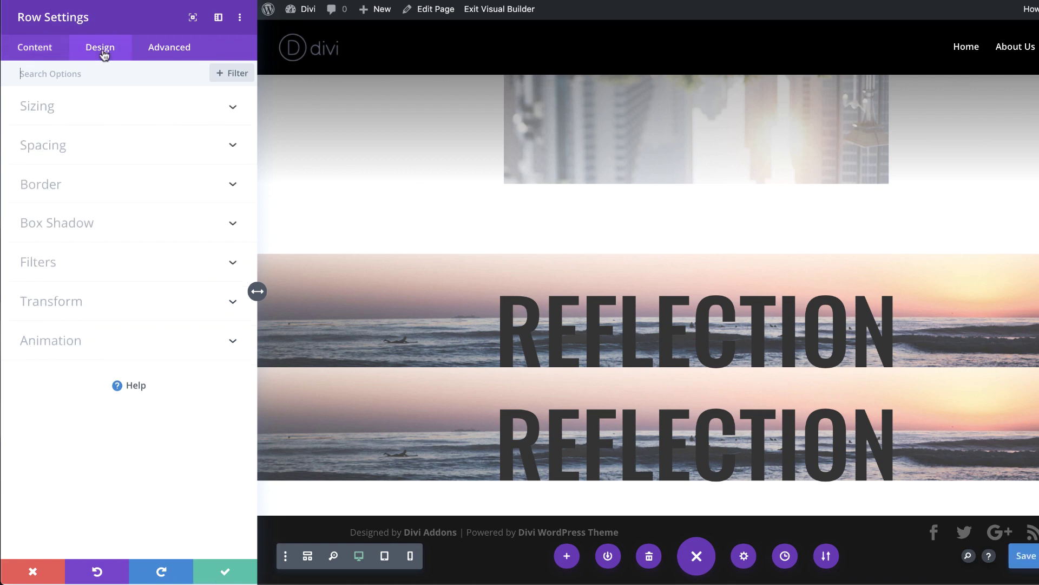
click(72, 299)
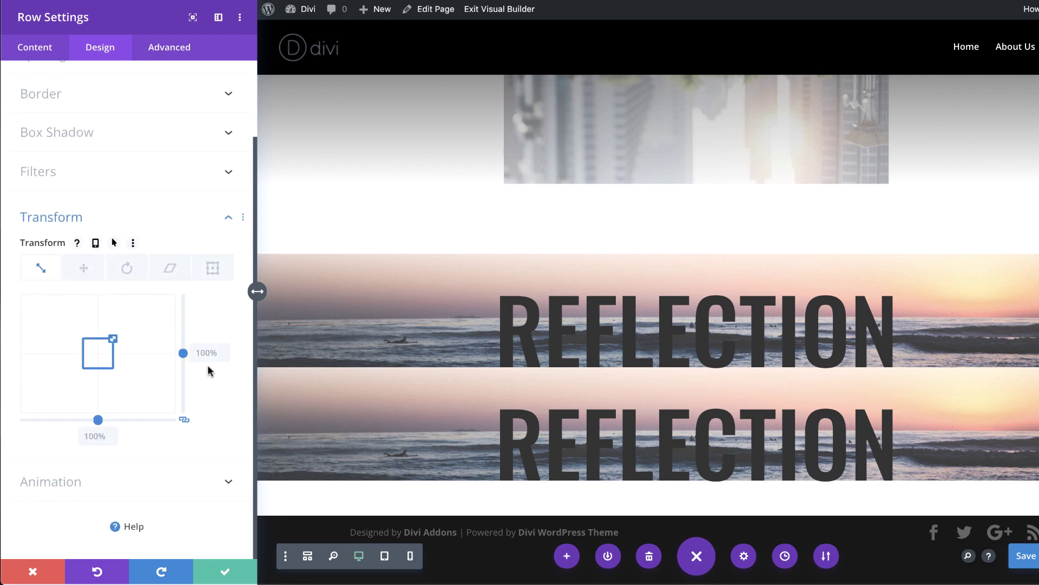
click(185, 421)
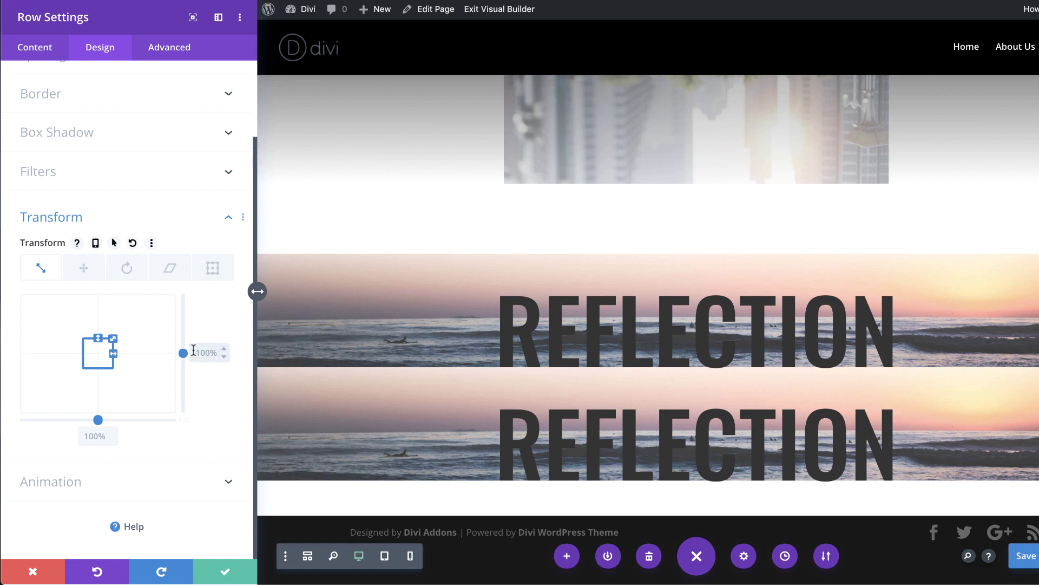
click(193, 350)
text(-1)
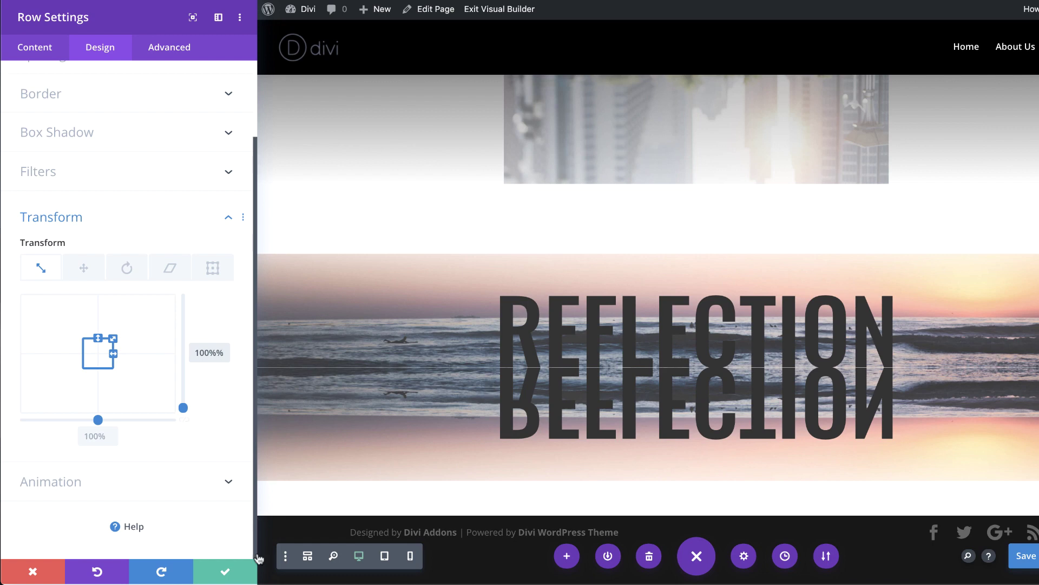
click(227, 573)
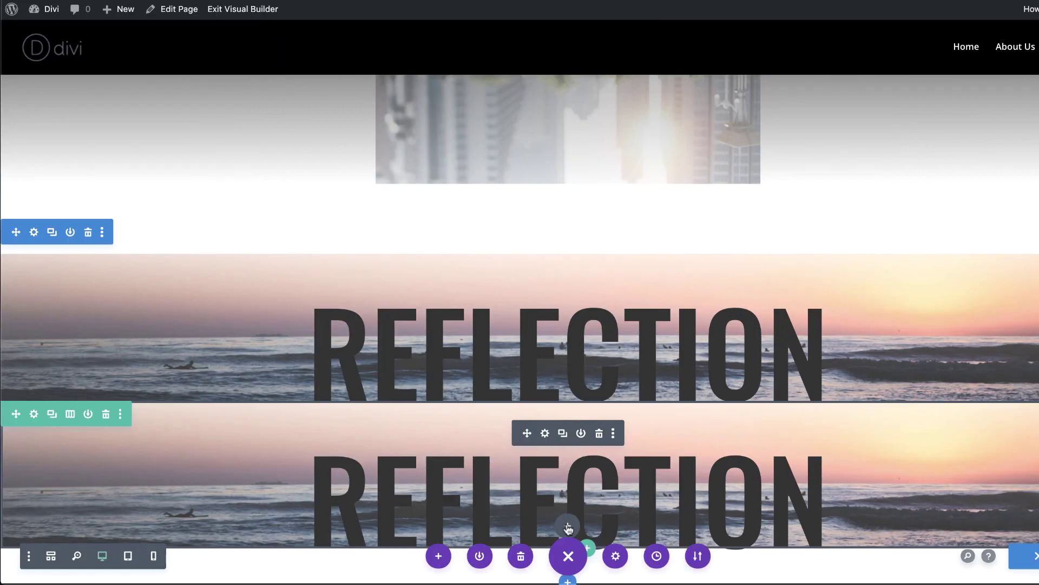
Step: Insert a Text module after the "Reflection" text in the flipped row and clear its placeholder body text
click(567, 526)
click(526, 124)
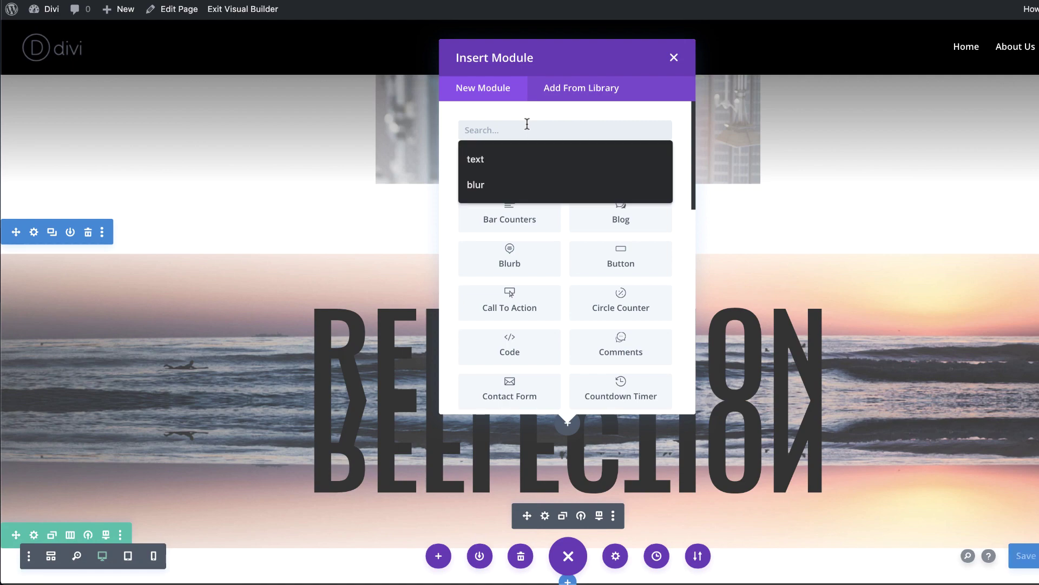
click(509, 157)
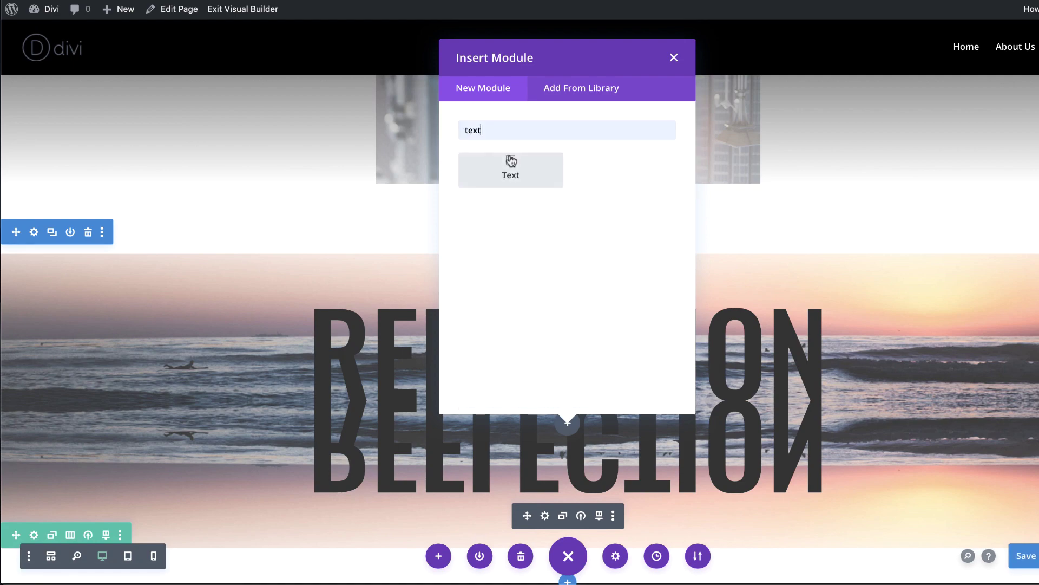
click(514, 162)
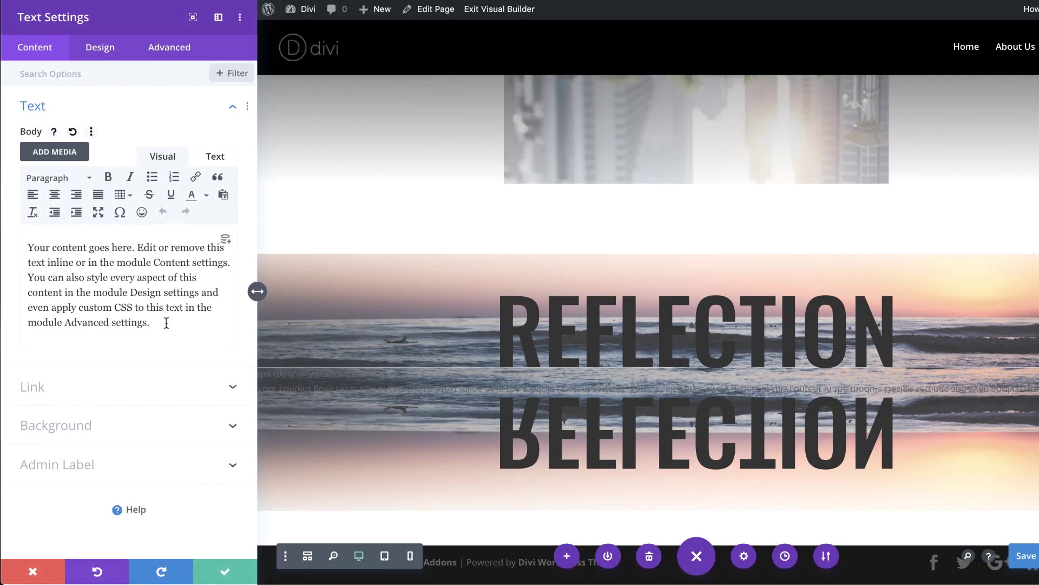
drag(165, 323, 27, 248)
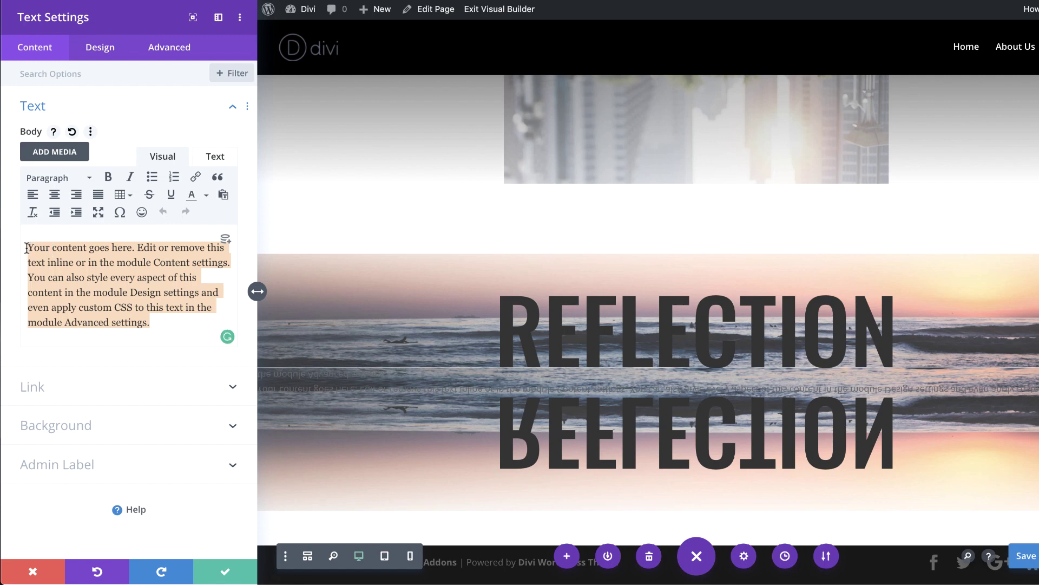
key(BackSpace)
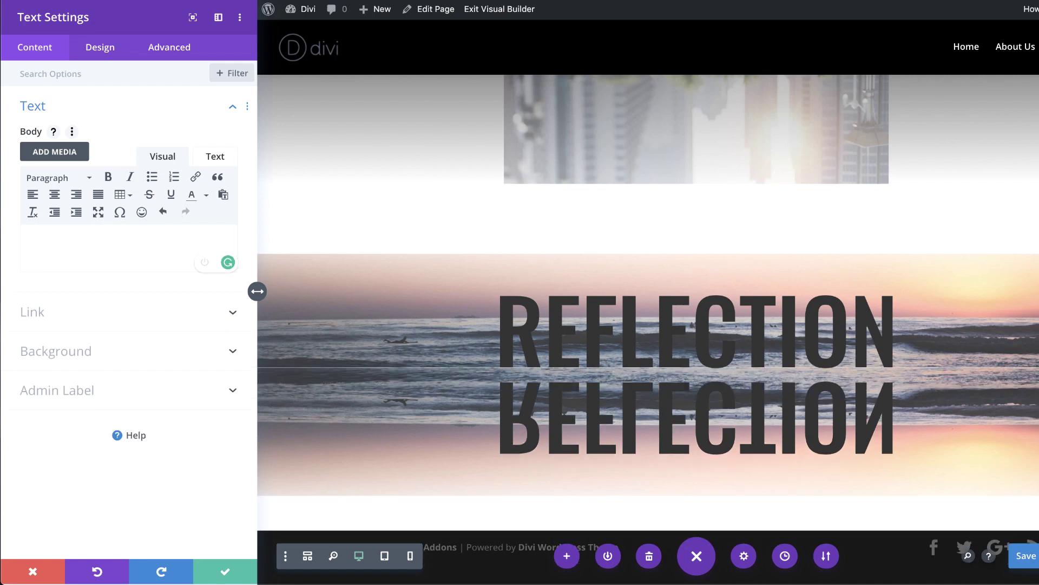
Step: Add a background gradient to the empty text module and set its first color to rgba(255,255,255,0.13)
click(85, 355)
click(102, 243)
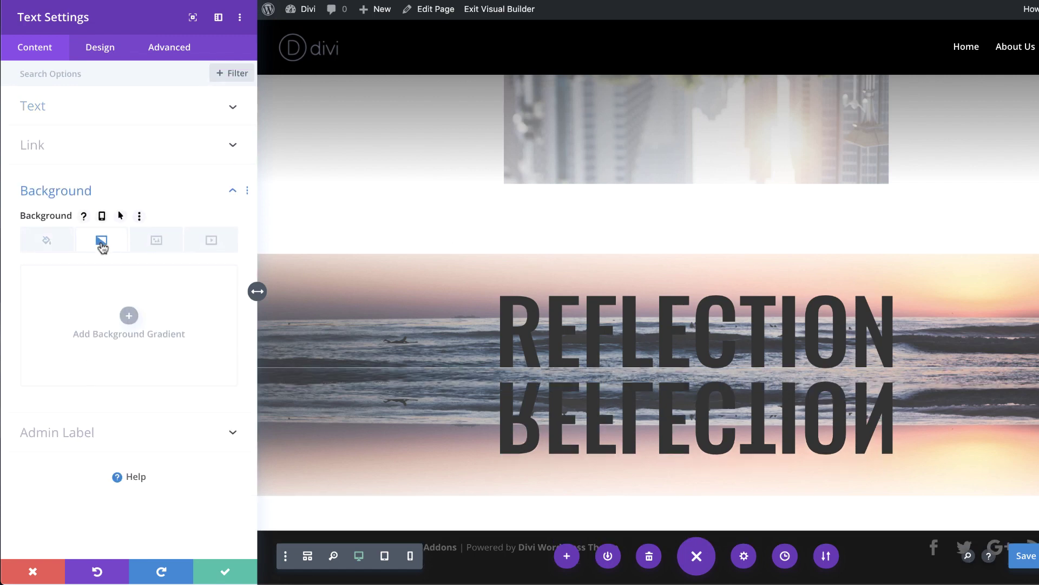
click(129, 316)
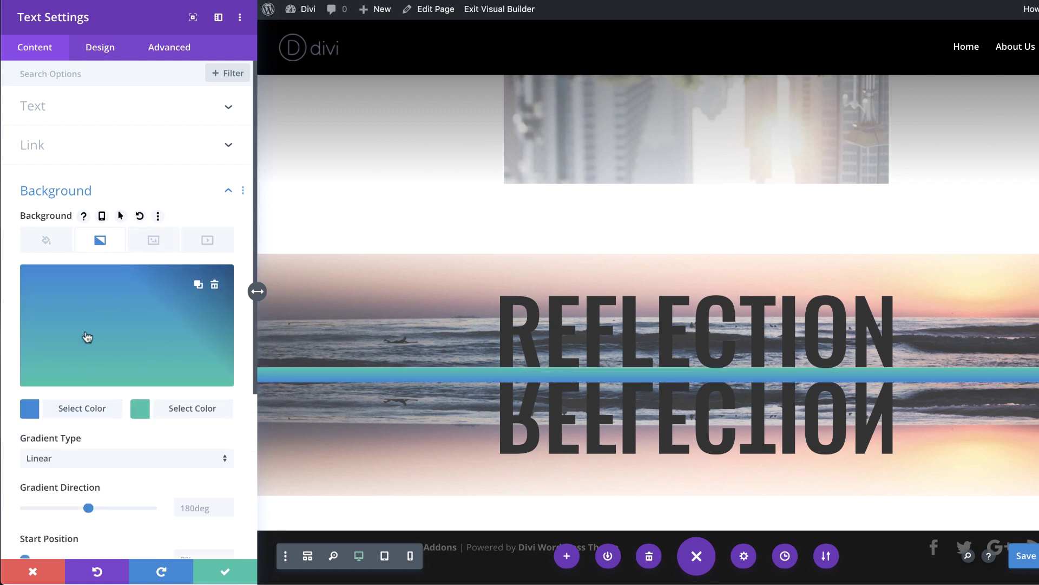
click(30, 406)
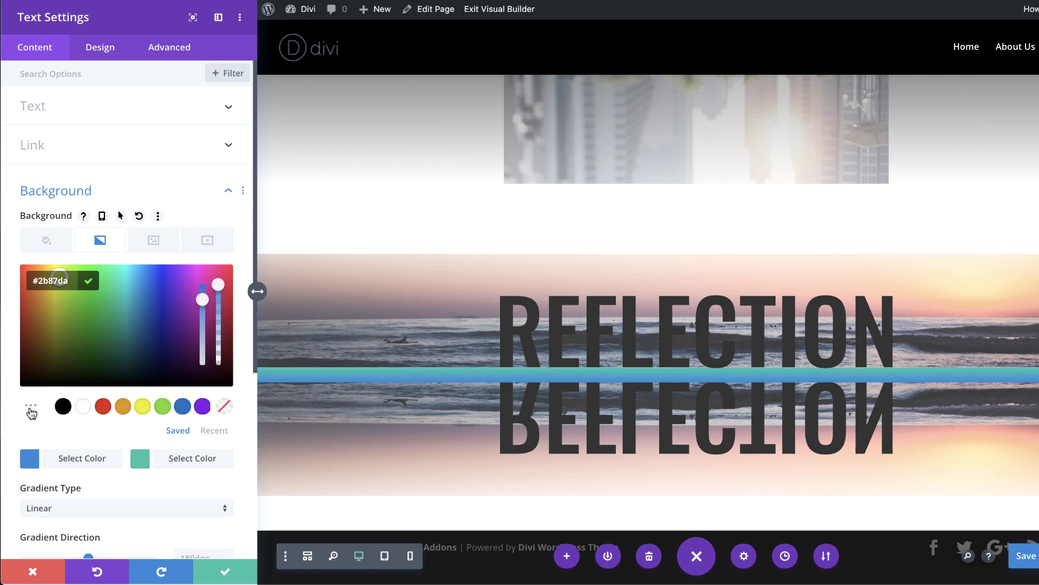
click(83, 406)
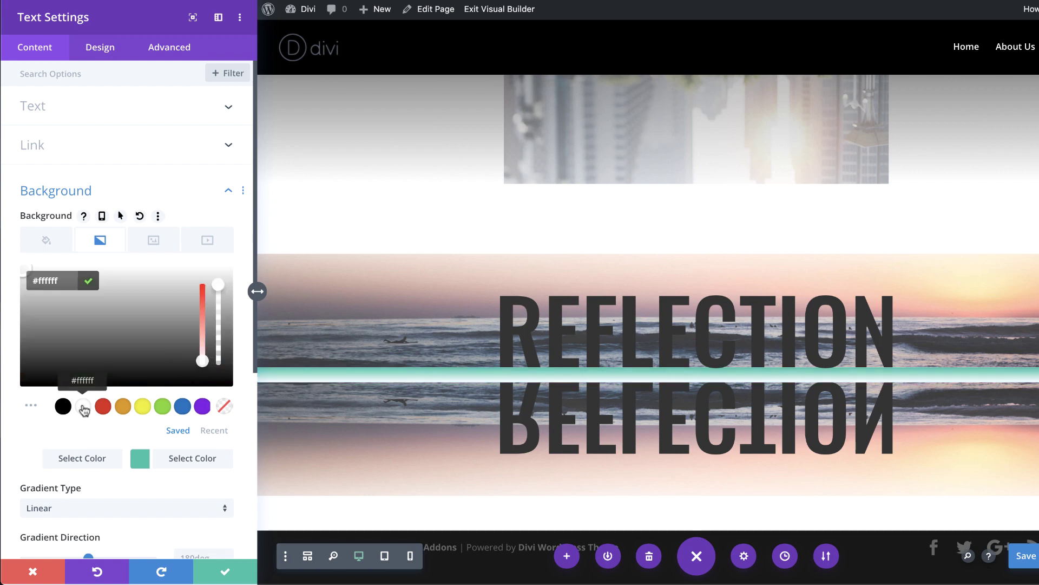
click(224, 407)
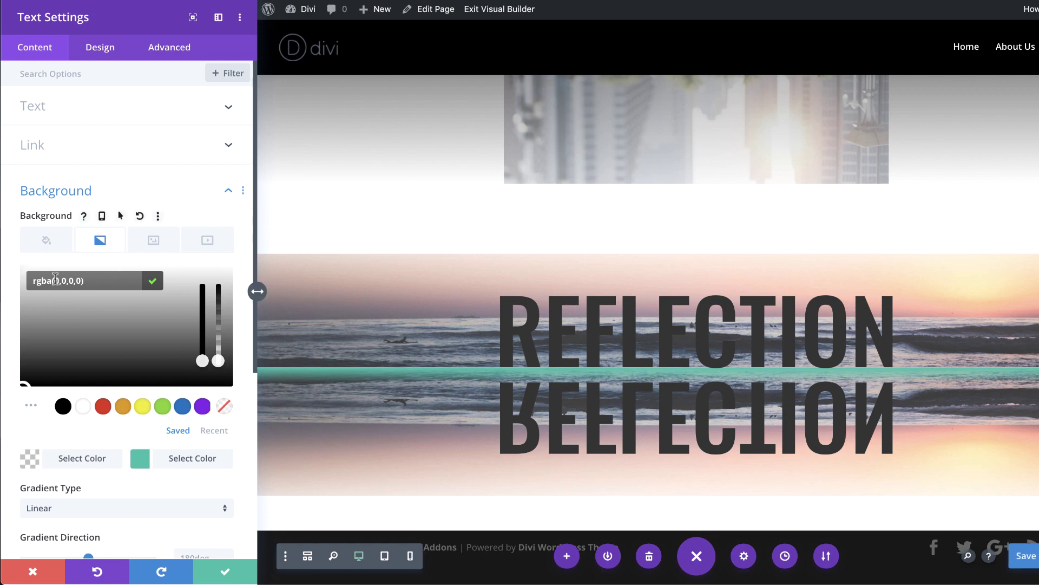
drag(53, 280, 79, 277)
text(255,255,255,0.13)
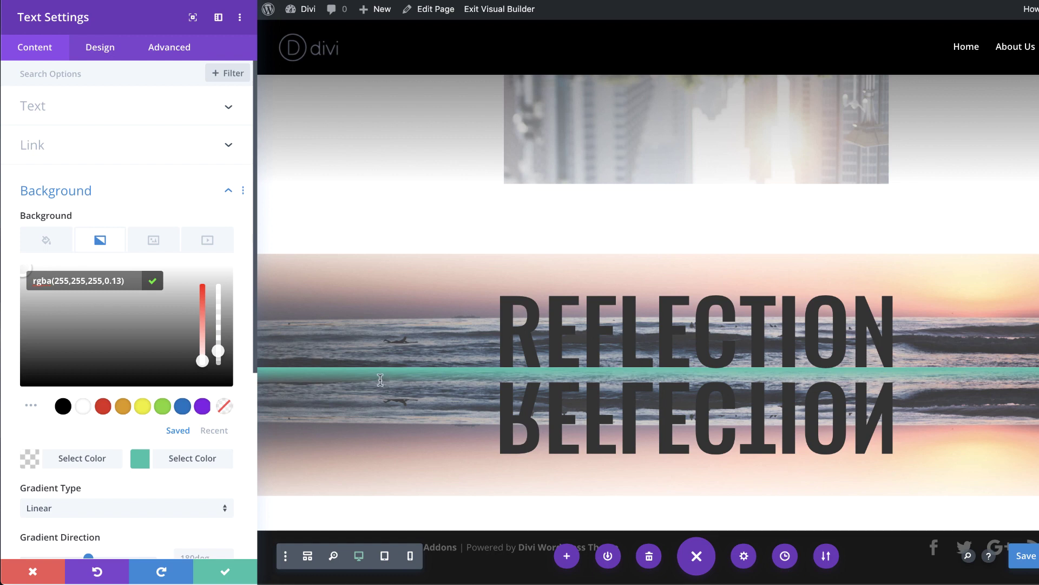
Step: Set the start position of the empty text module's background gradient to 38%
scroll(155, 430, down, 3)
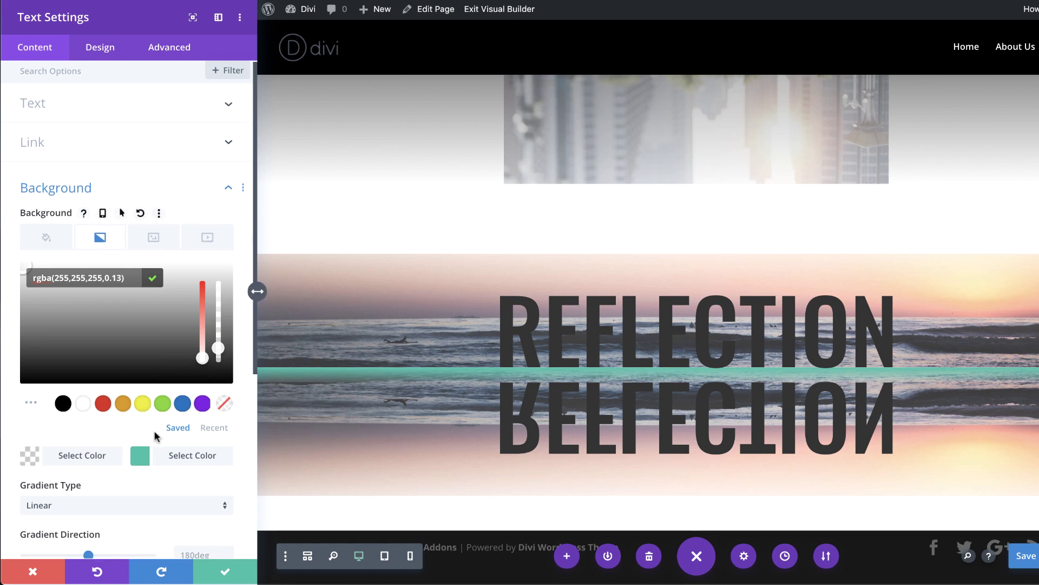
scroll(154, 430, down, 5)
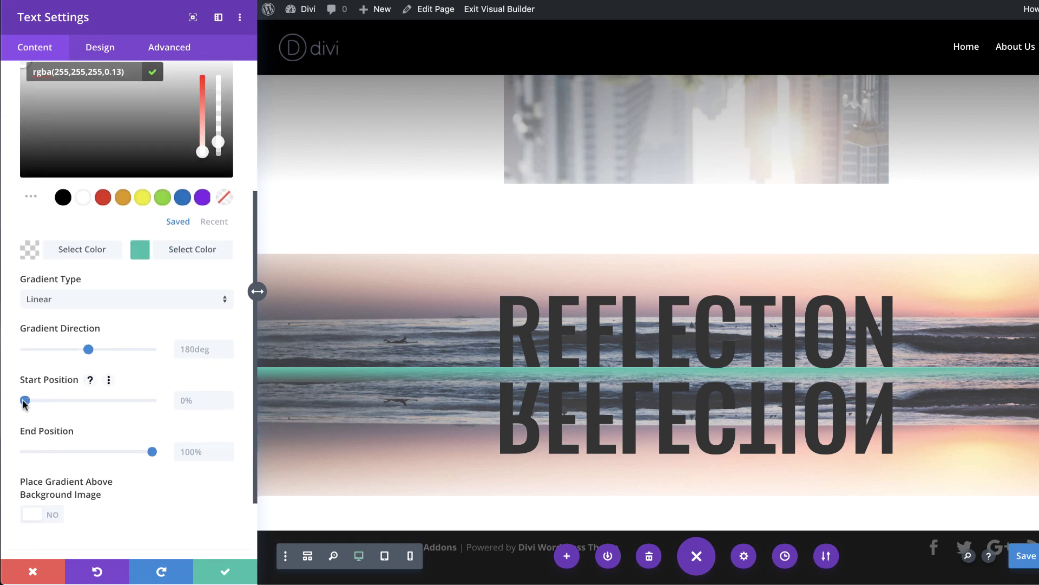
click(24, 403)
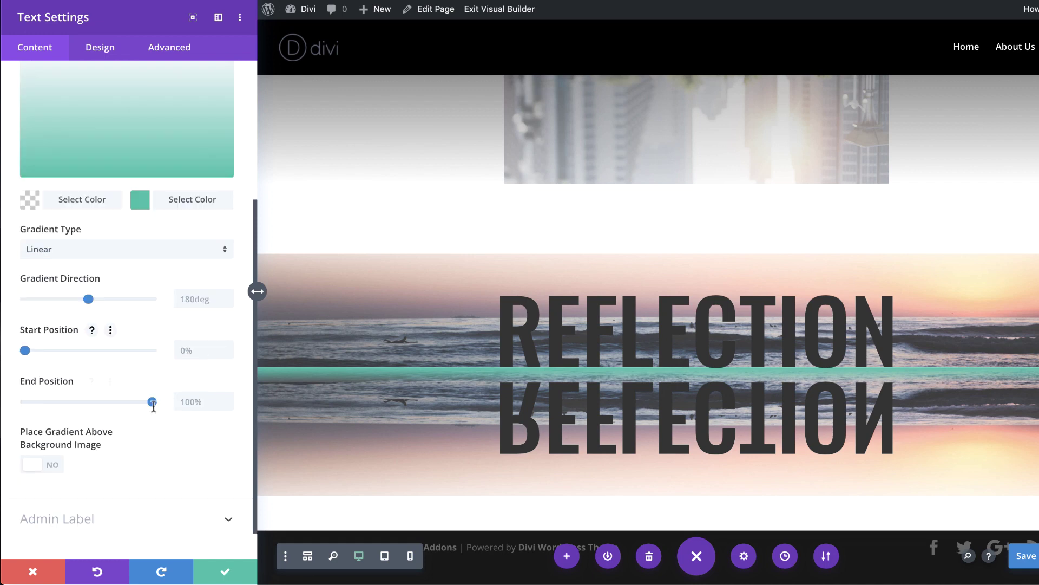
drag(26, 351, 73, 351)
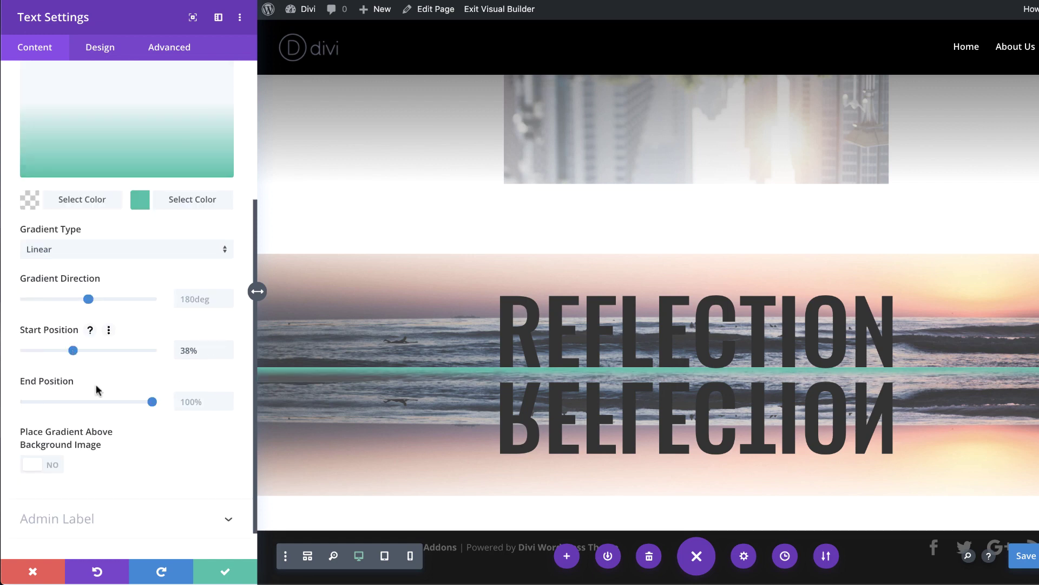
Step: Set both the width and the max width of the empty text module to 100%
click(106, 49)
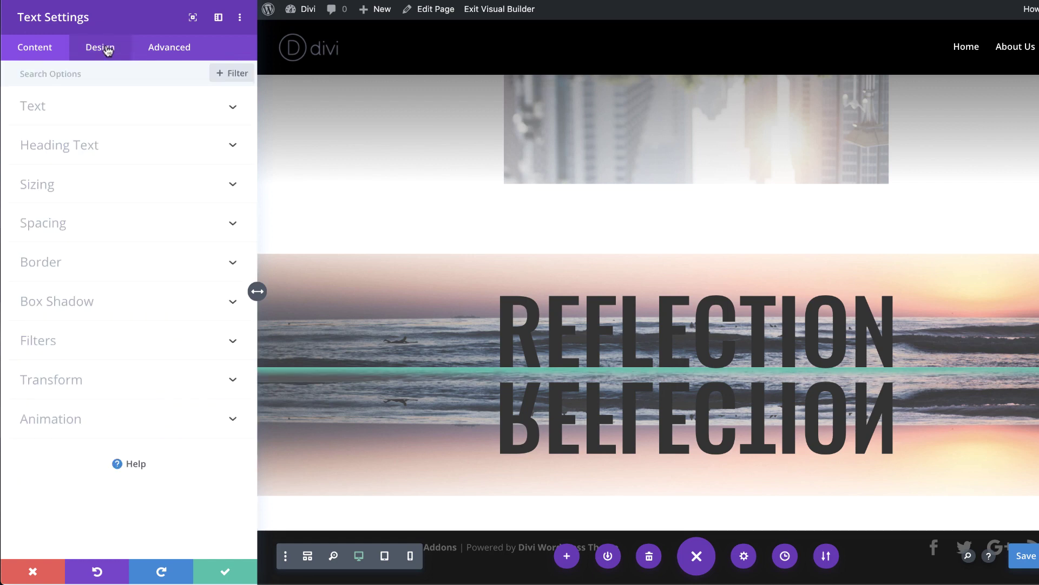
click(57, 187)
click(194, 122)
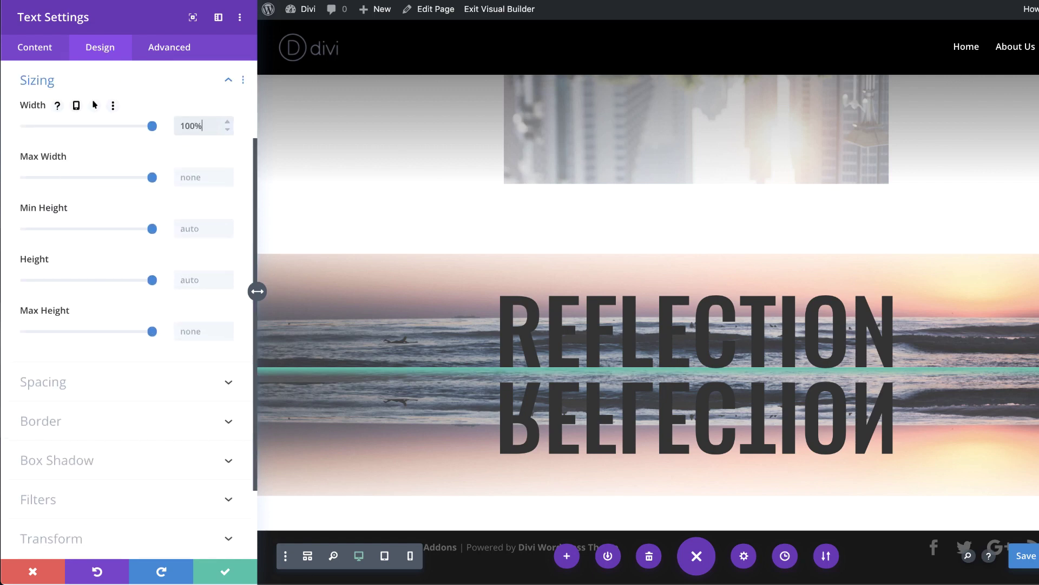
text(100%)
triple_click(206, 124)
click(201, 175)
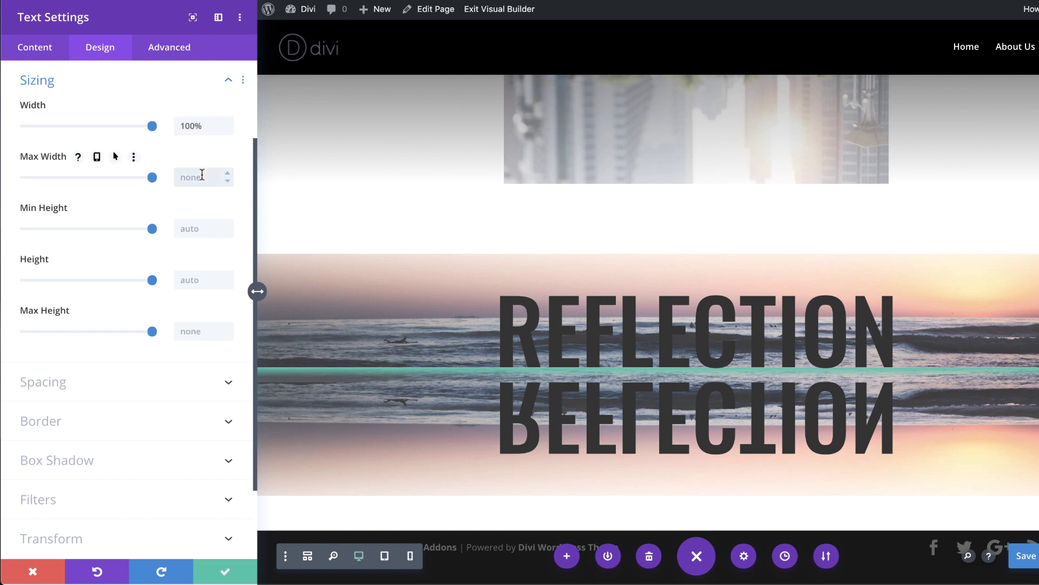
text(100%)
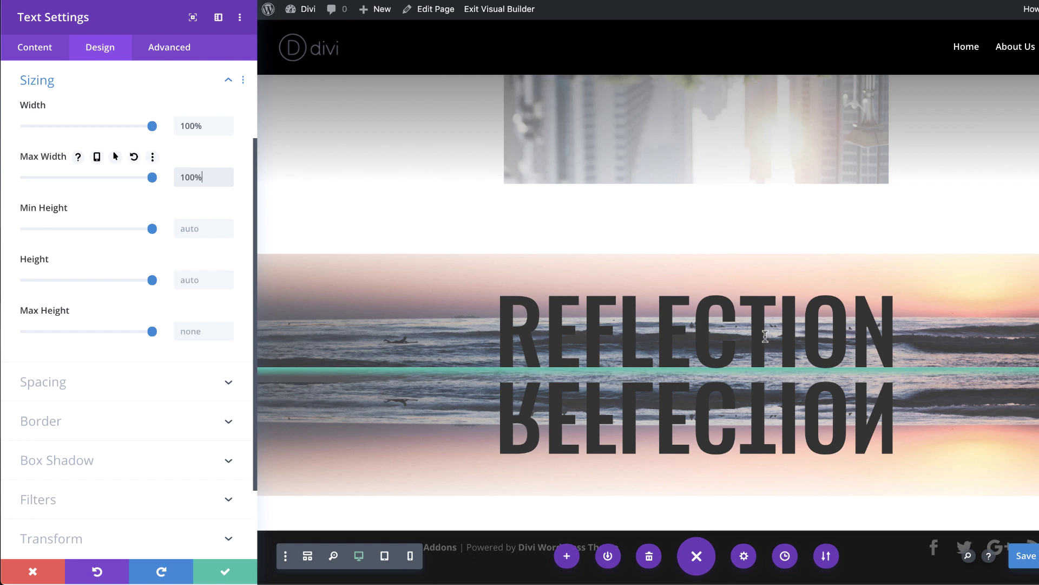
click(593, 270)
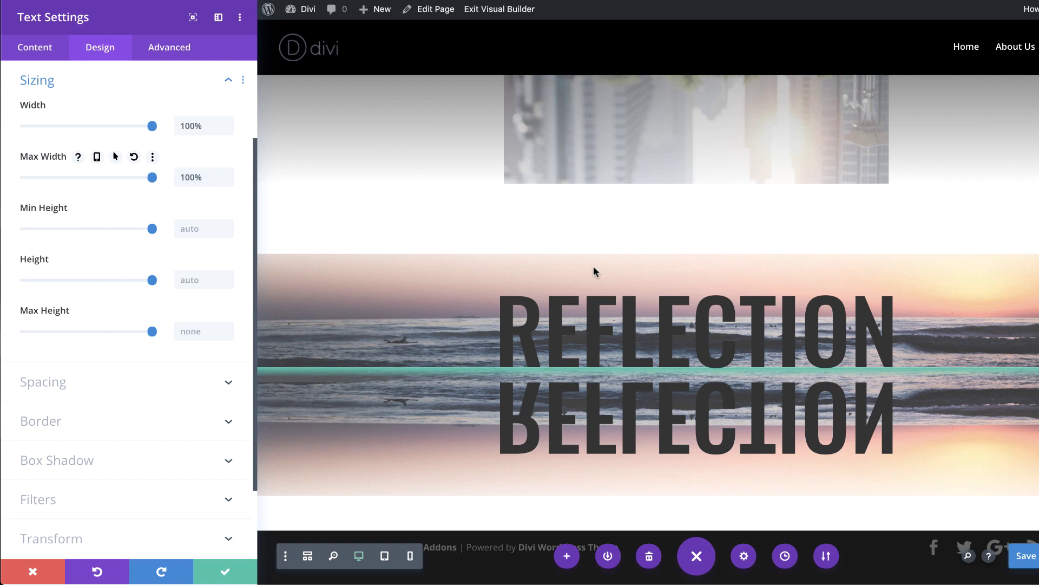
Step: Add custom CSS to the text module's main element: "position: absolute !important; top: 0;"
click(173, 47)
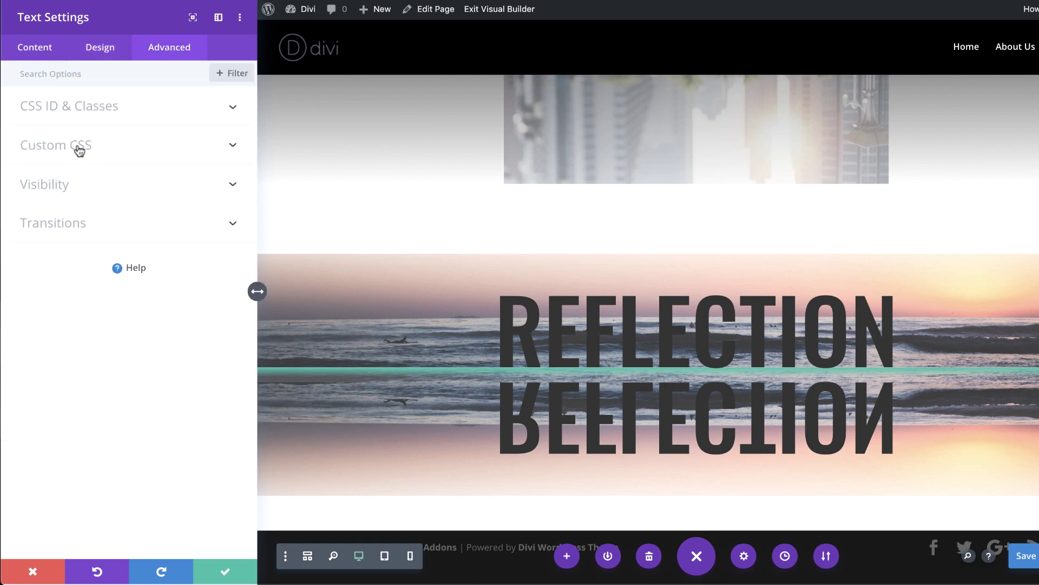
click(82, 145)
click(76, 246)
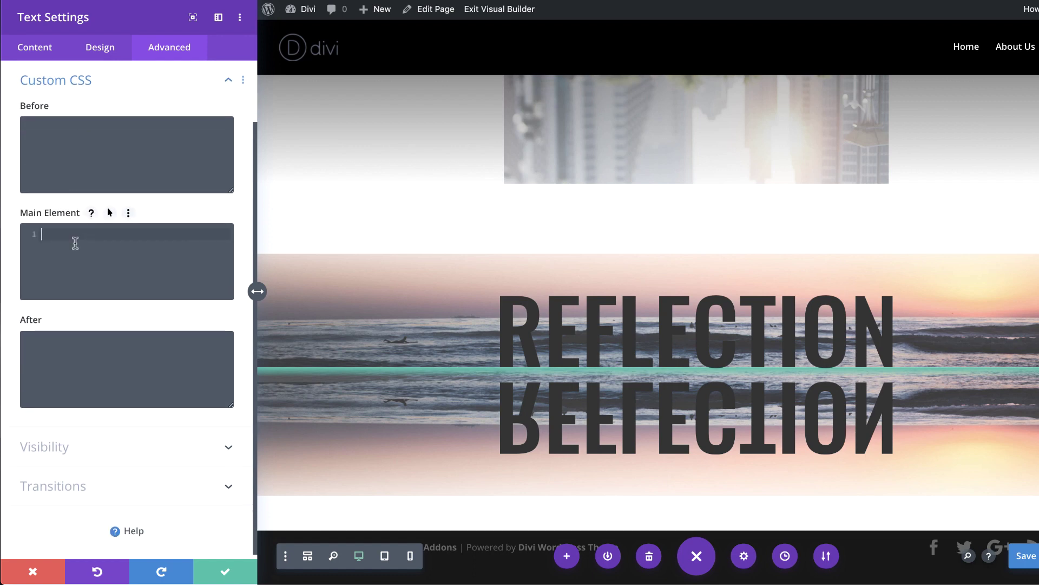
text(position: absolute !important; top: 0;)
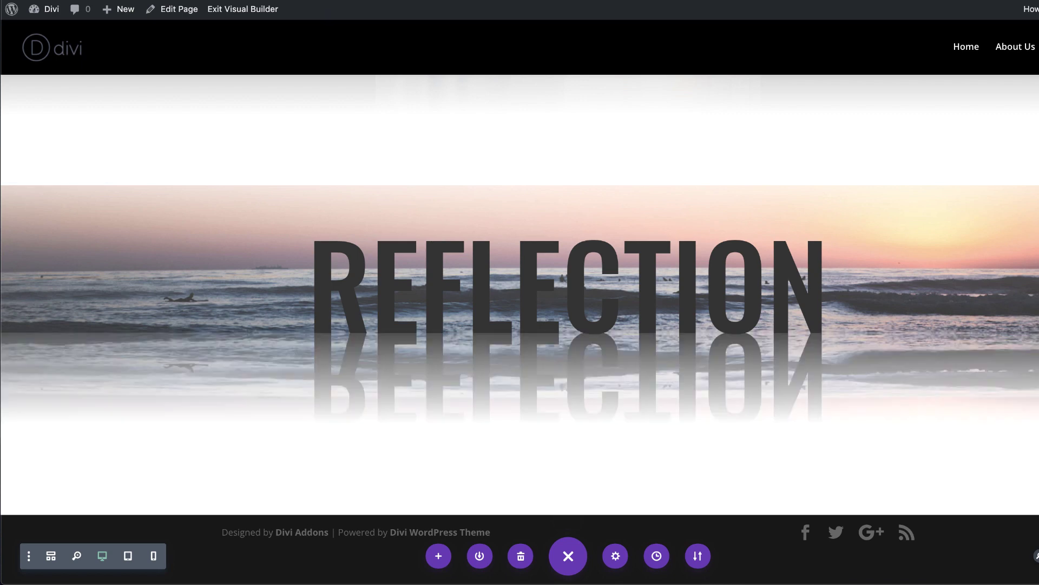
Step: Exit the visual builder and review the image and text reflection effects on the published page
click(256, 13)
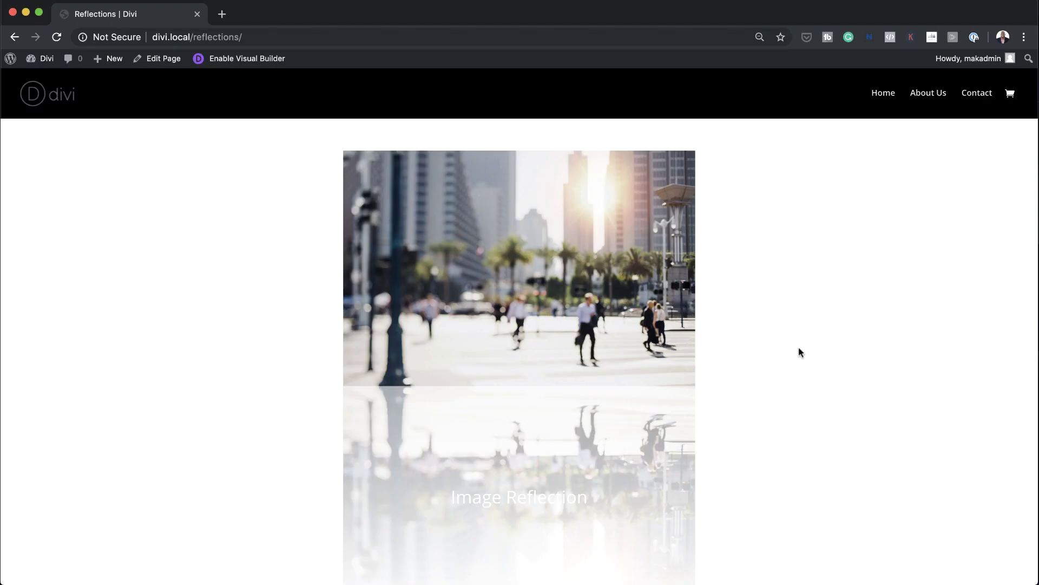
scroll(878, 356, down, 10)
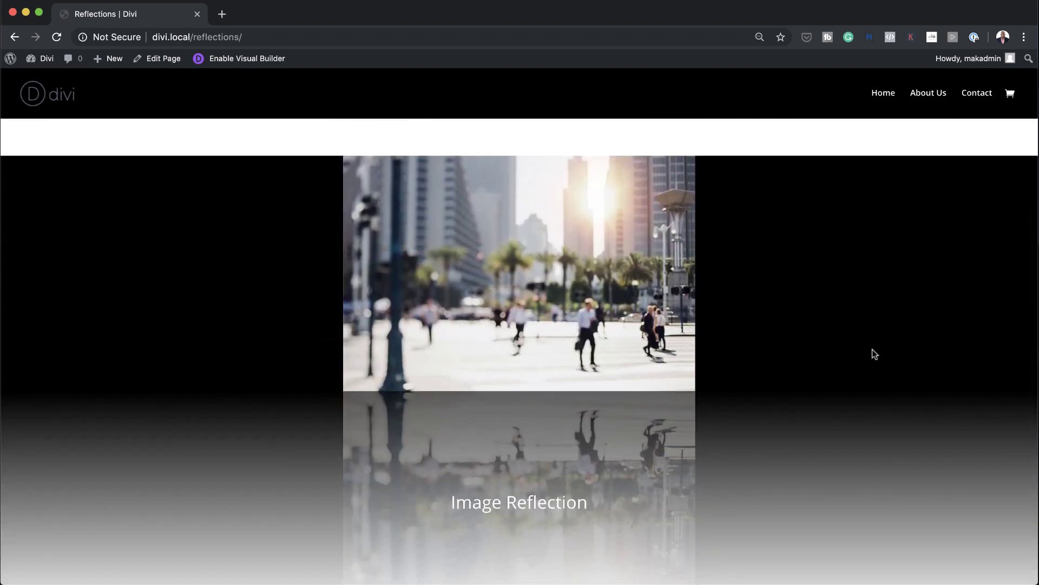
scroll(872, 349, down, 5)
scroll(870, 366, down, 6)
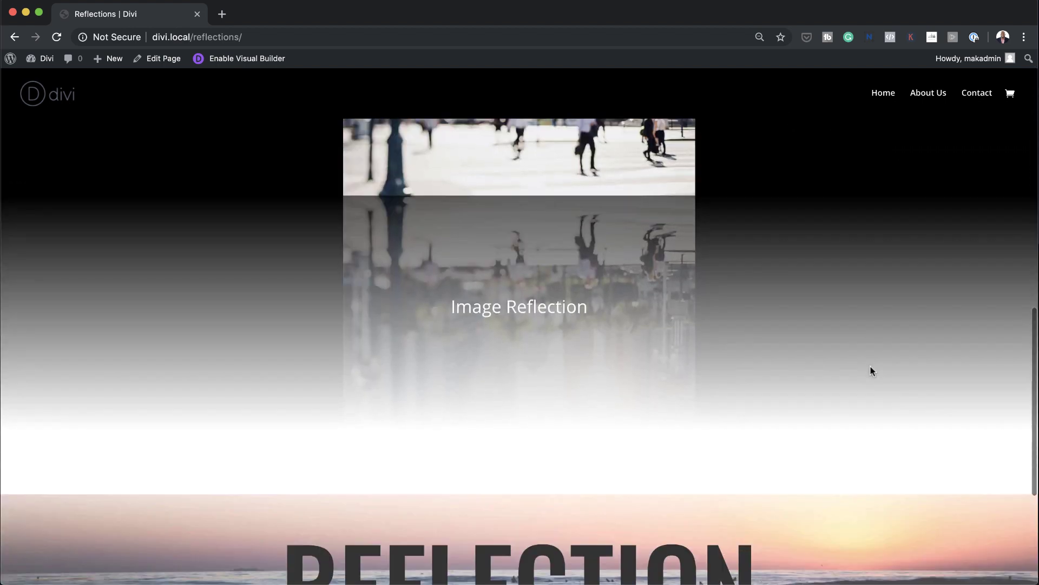